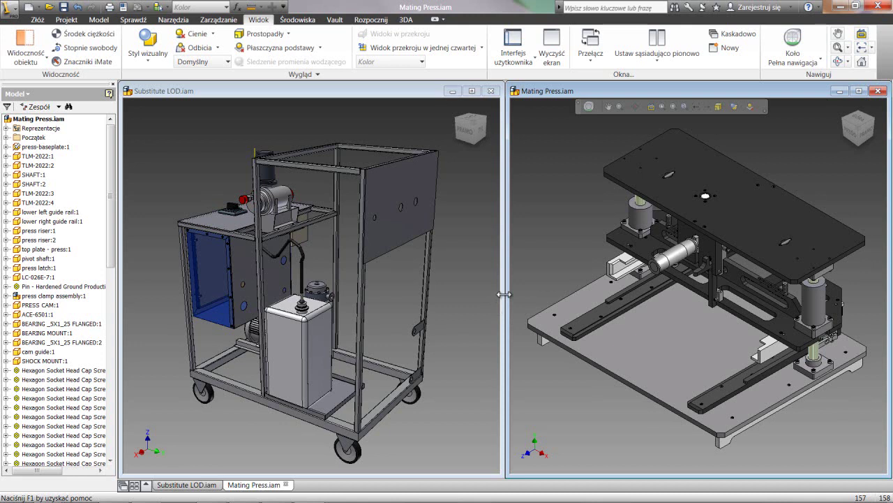
# In the general application options, turn off dynamic prompts (Pokaż monity) and the command alias input dialog.
pyautogui.click(170, 21)
pyautogui.click(129, 47)
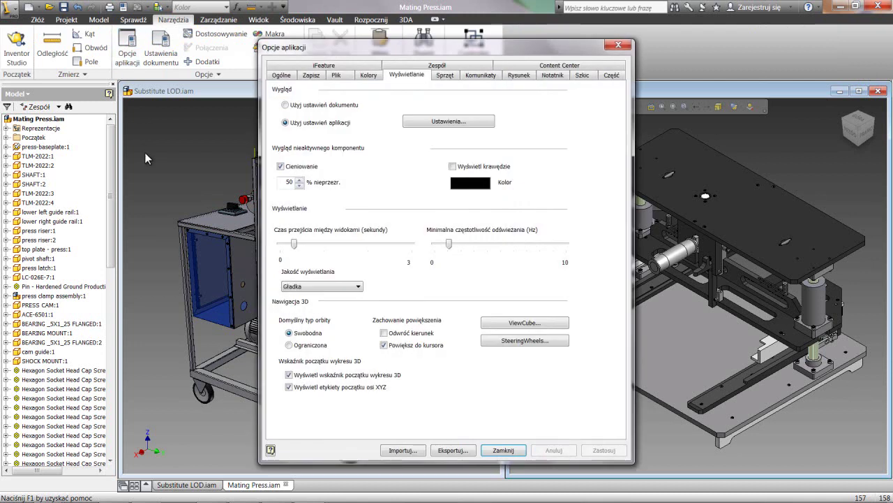
pyautogui.click(279, 75)
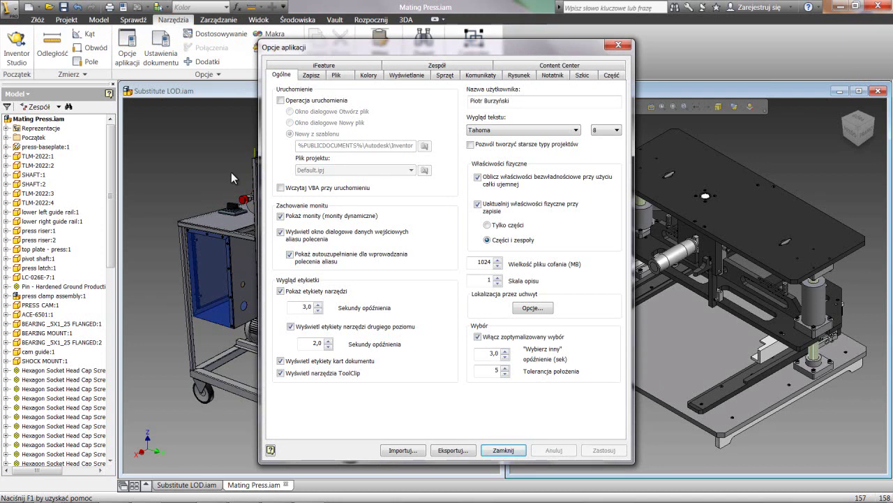
pyautogui.click(281, 216)
pyautogui.click(281, 234)
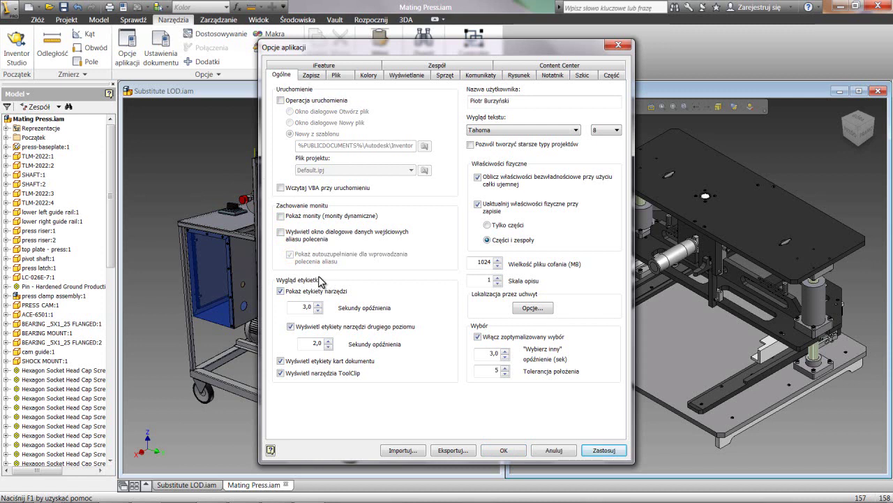
# Disable tooltips, document tab labels and ToolClip display in the general application options.
pyautogui.click(280, 291)
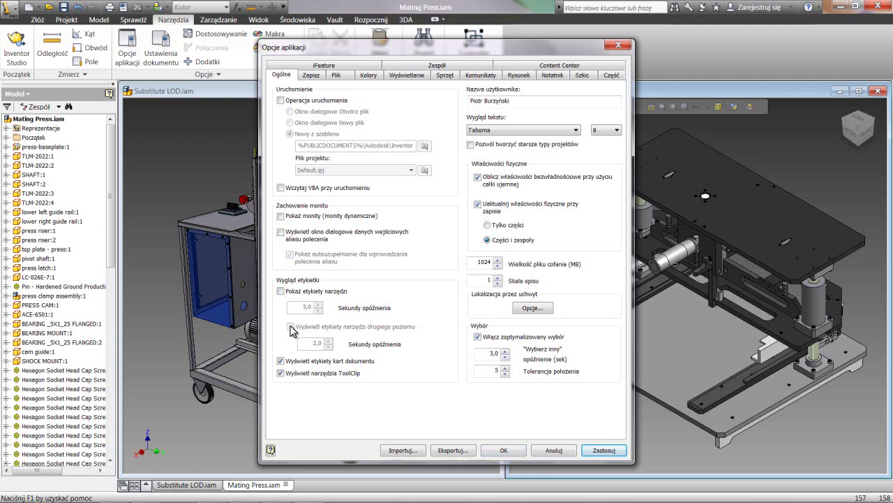
pyautogui.click(281, 361)
pyautogui.click(281, 373)
# Set the background in the color options to 1 Kolor.
pyautogui.click(369, 75)
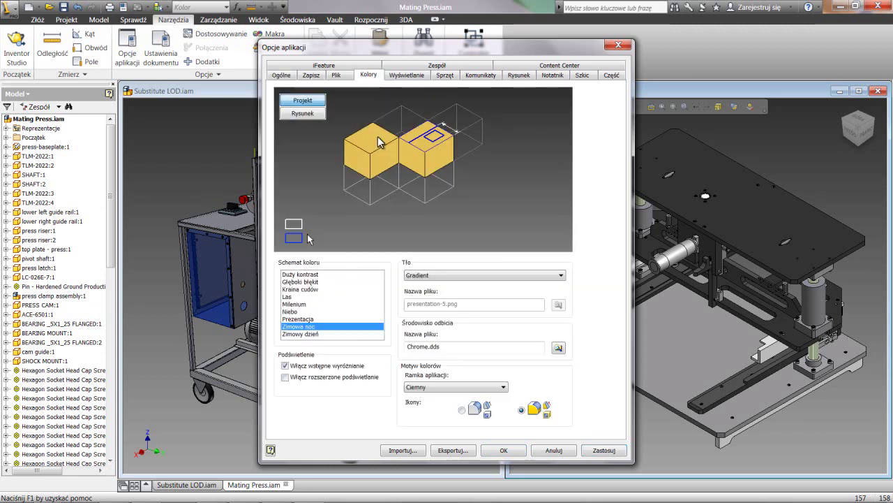
pyautogui.click(474, 275)
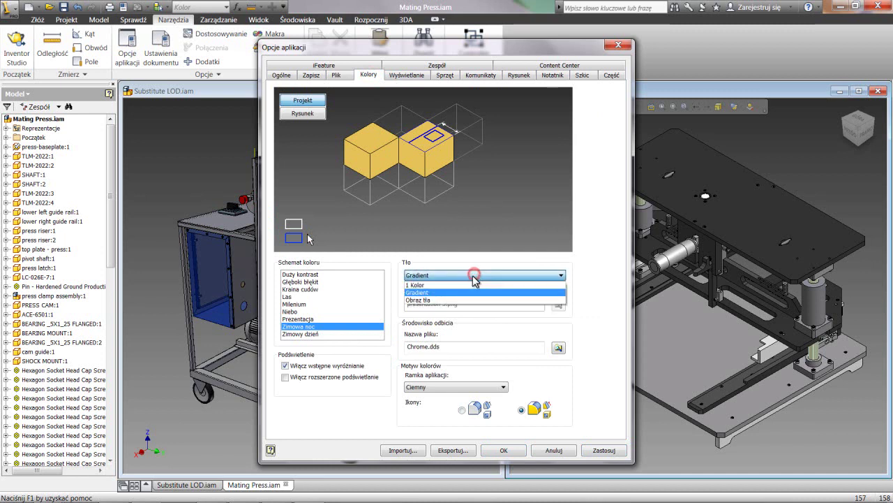
pyautogui.click(453, 286)
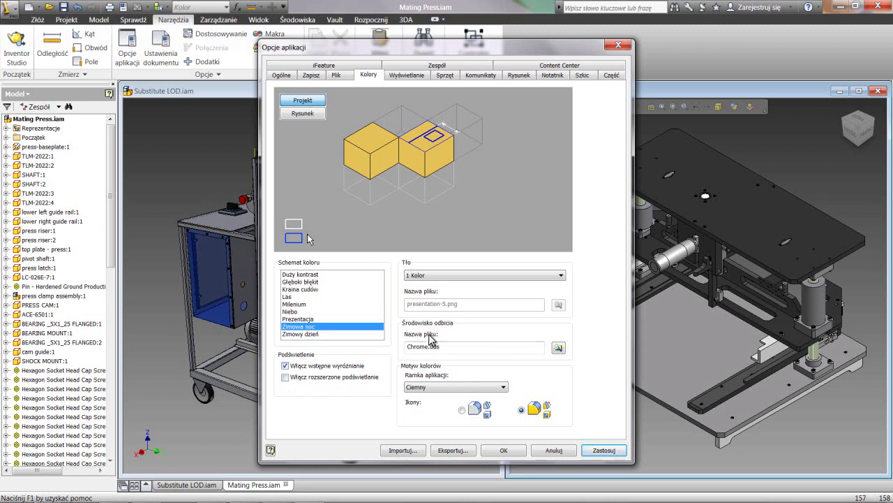
# In the application display appearance settings, set the initial visual style to Cieniowany.
pyautogui.click(410, 76)
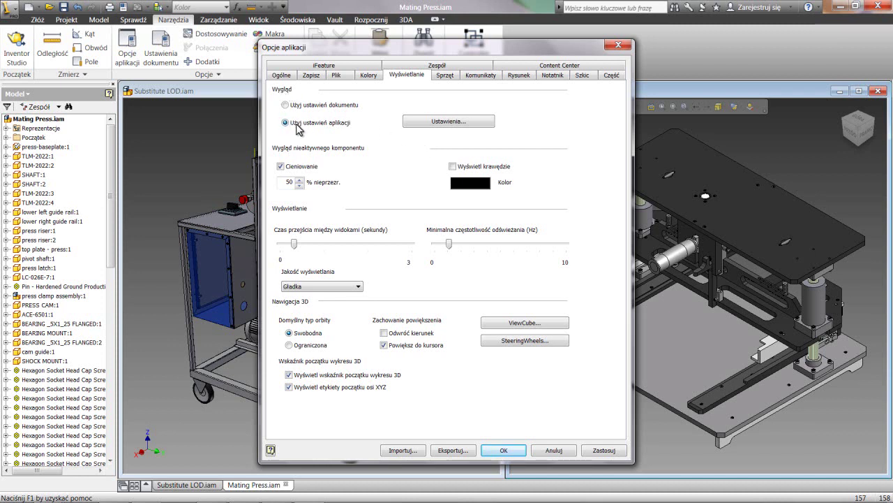
pyautogui.click(431, 122)
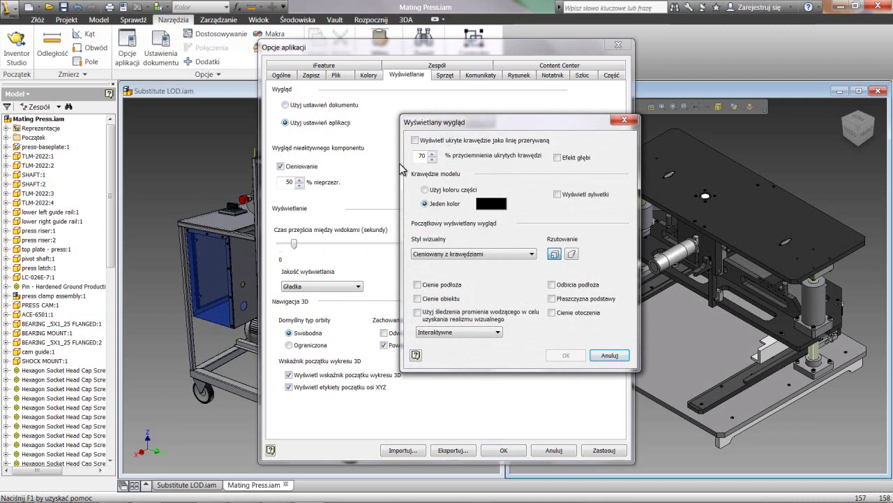
pyautogui.click(486, 253)
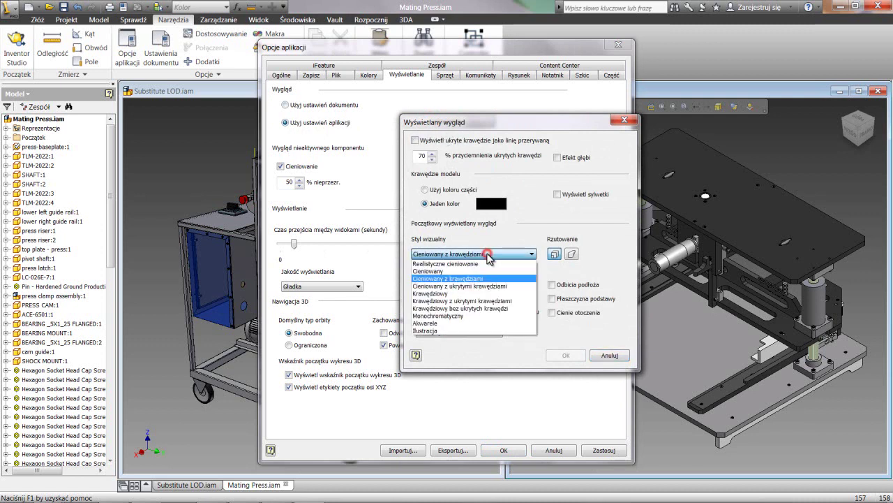
pyautogui.click(457, 271)
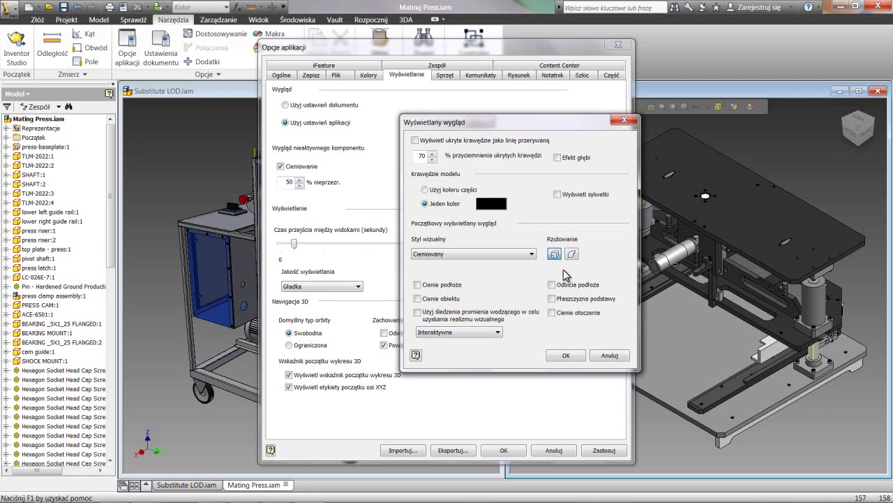
pyautogui.click(566, 355)
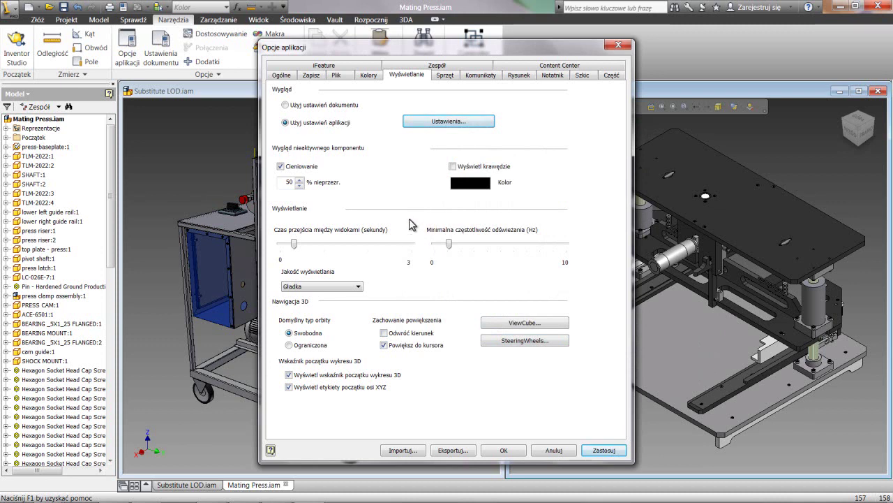
# Turn off inactive component shading and set the display to 0 s view transition, 10 Hz minimum refresh rate and Szorstka quality.
pyautogui.click(281, 166)
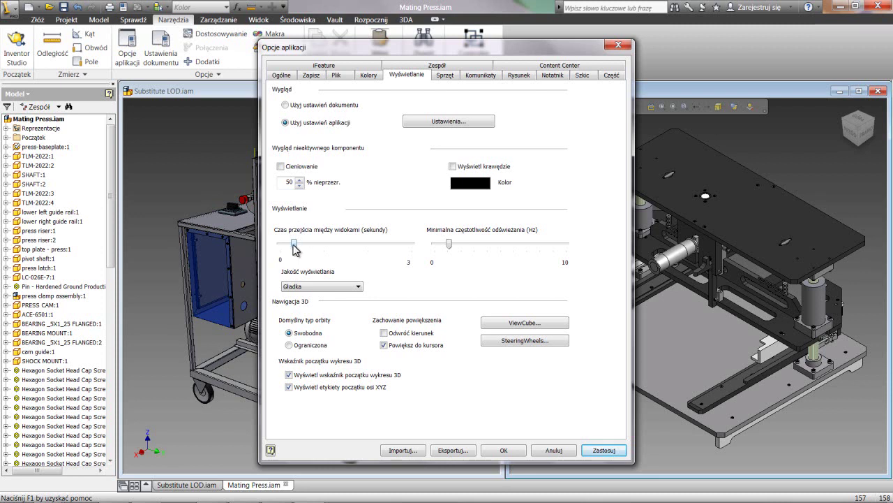
pyautogui.moveTo(295, 246); pyautogui.dragTo(281, 246)
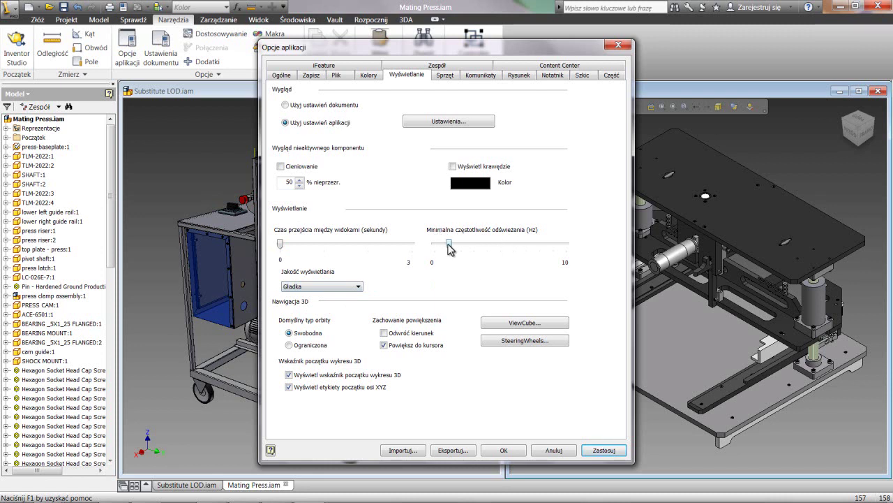
pyautogui.moveTo(449, 247); pyautogui.dragTo(585, 252)
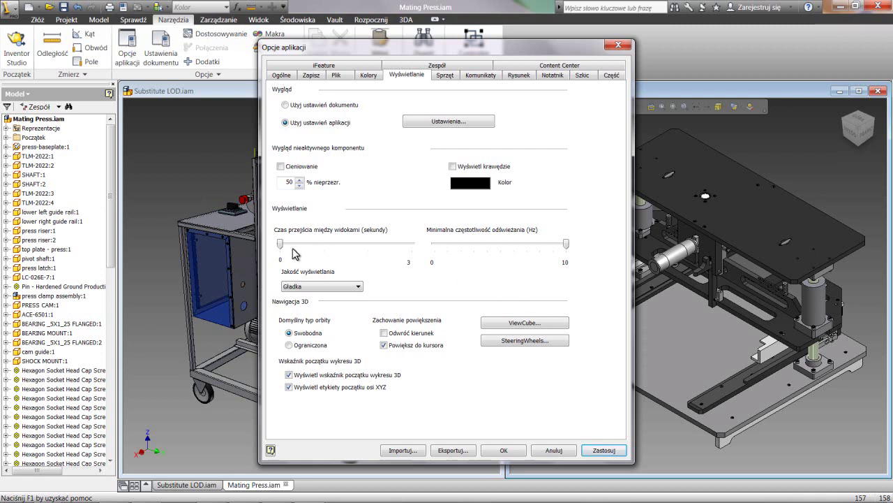
pyautogui.click(358, 286)
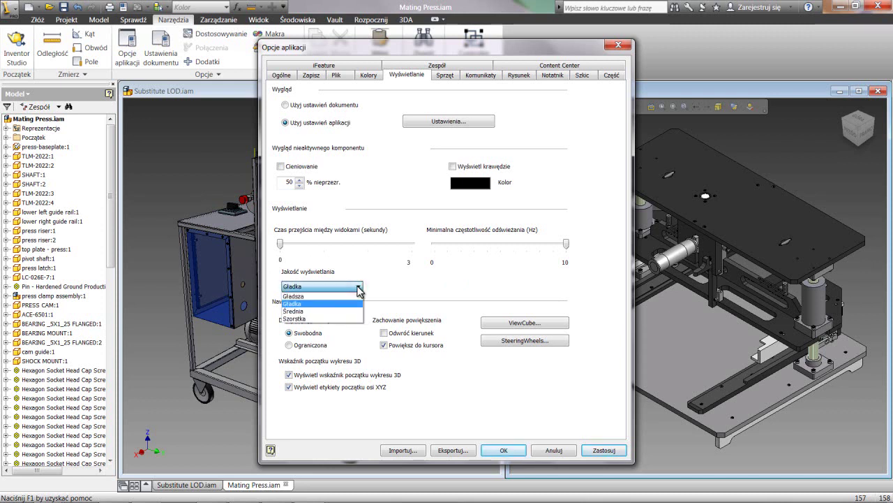
pyautogui.click(302, 319)
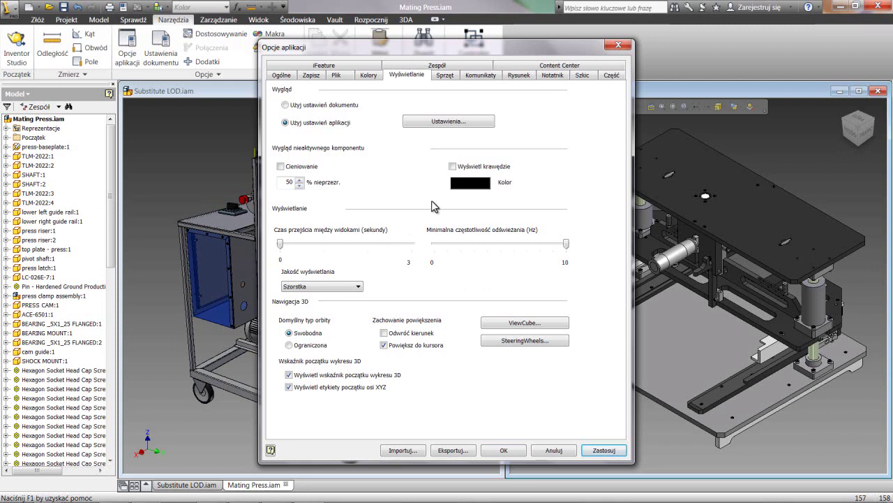
# Set the hardware graphics option to Zgodność and apply the application option changes.
pyautogui.click(445, 74)
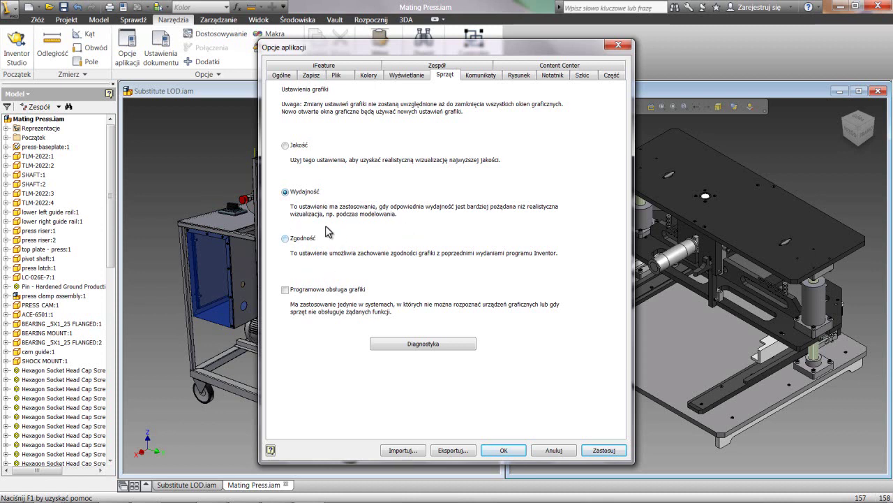
pyautogui.click(286, 240)
pyautogui.click(603, 450)
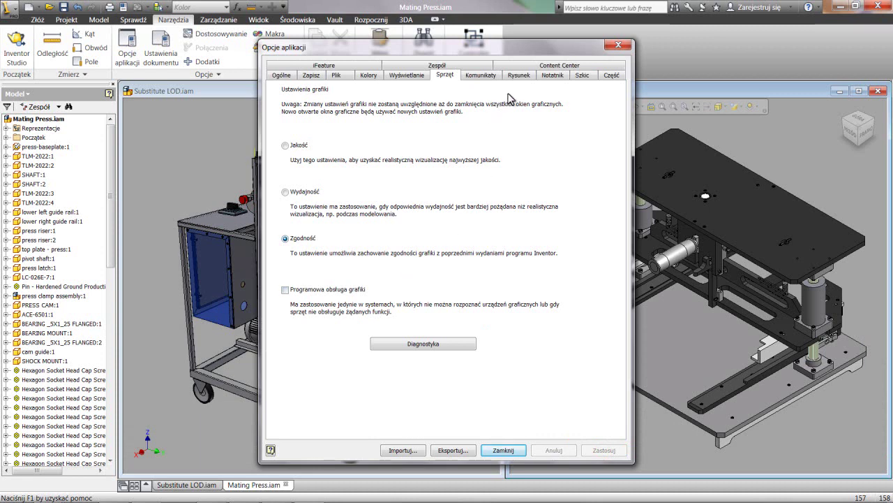
# In the drawing options, turn off line weight display and background updates, and set the view preview to Częściowy.
pyautogui.click(524, 75)
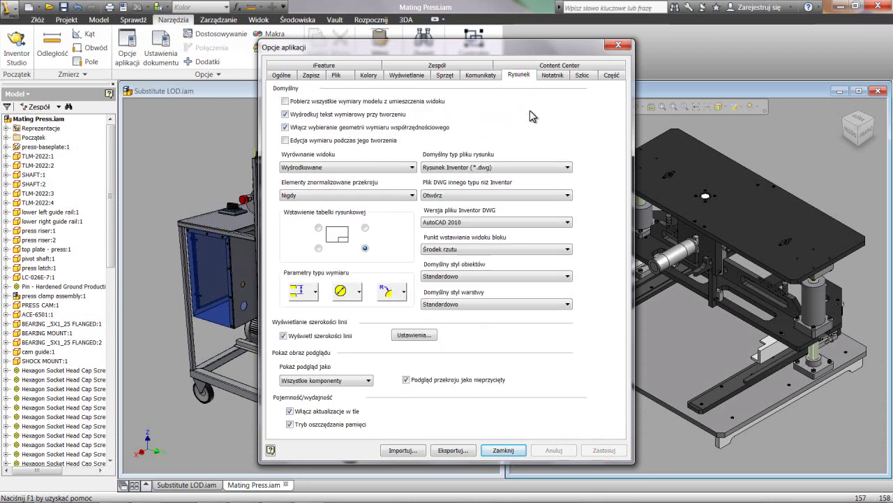
pyautogui.click(283, 335)
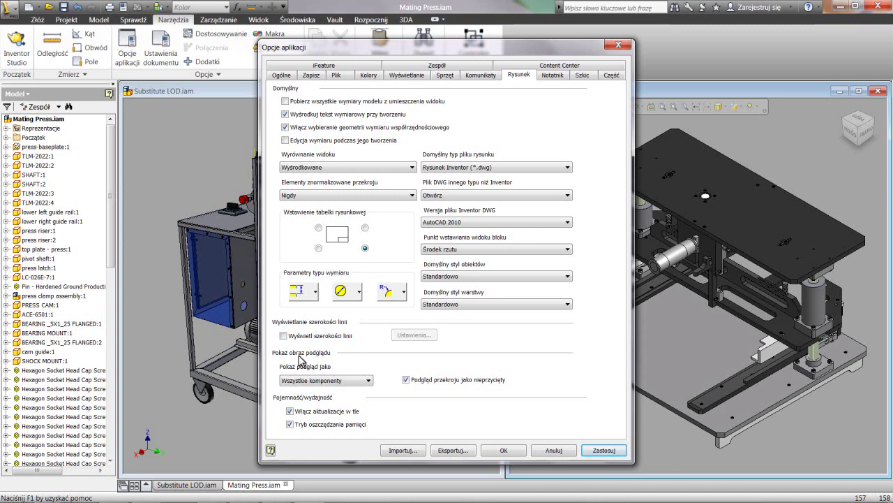
pyautogui.click(370, 381)
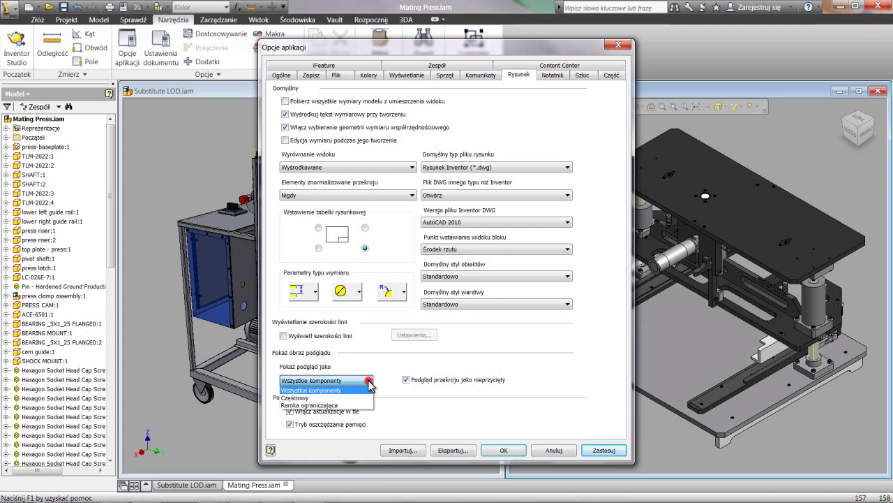
pyautogui.click(301, 398)
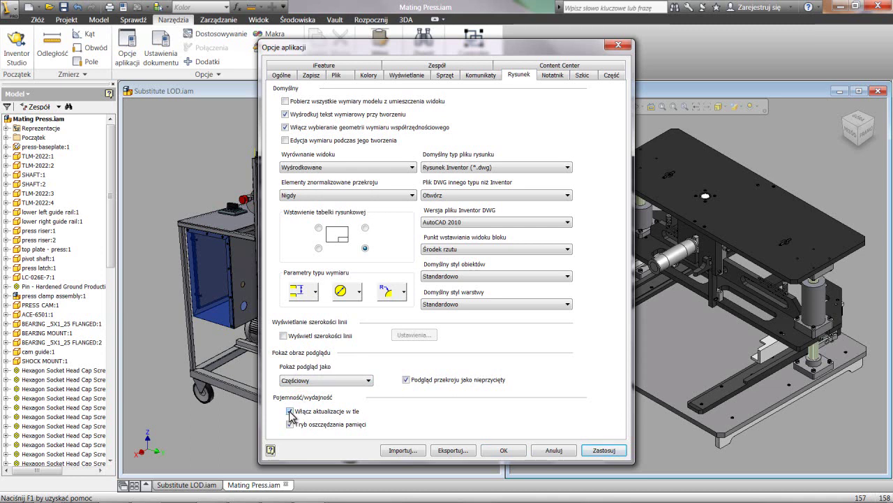
pyautogui.click(290, 413)
# In the sketch options, turn off automatic edge projection for sketch creation and editing.
pyautogui.click(585, 77)
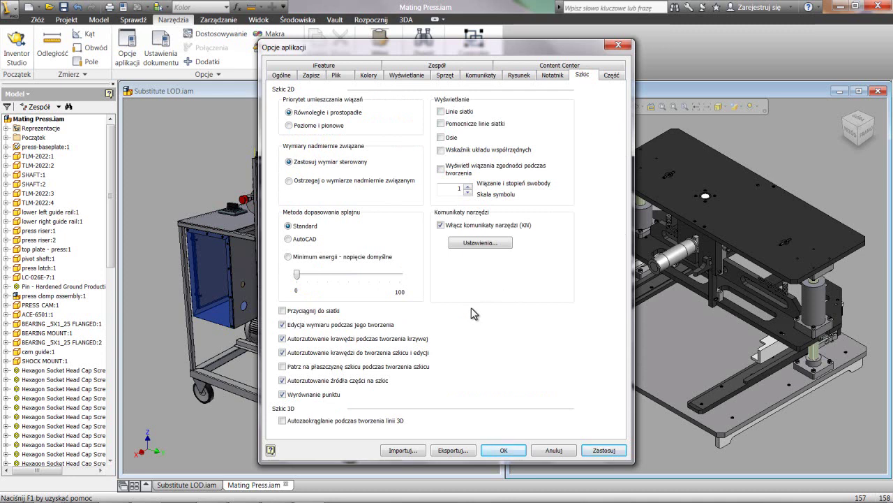
pyautogui.click(282, 340)
pyautogui.click(282, 339)
pyautogui.click(283, 354)
# In the assembly options, clear Wyłącz automatyczną aktualizację, apply the changes and close the application options.
pyautogui.click(614, 75)
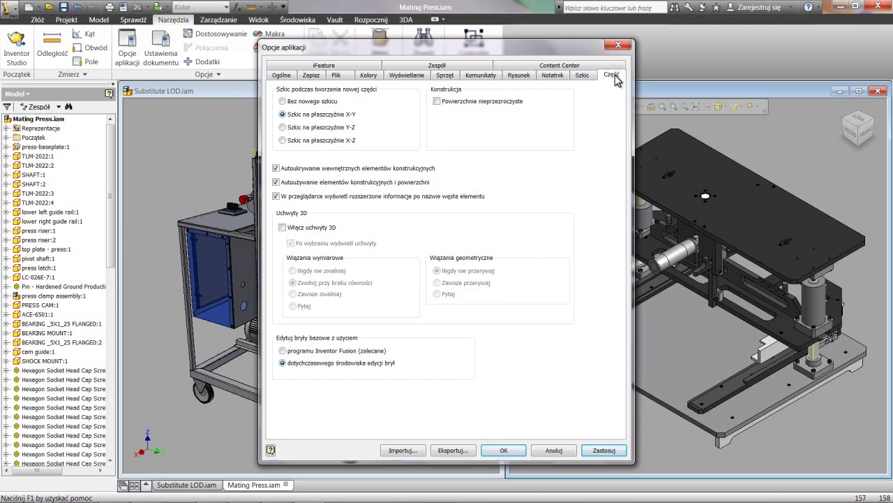
pyautogui.click(420, 65)
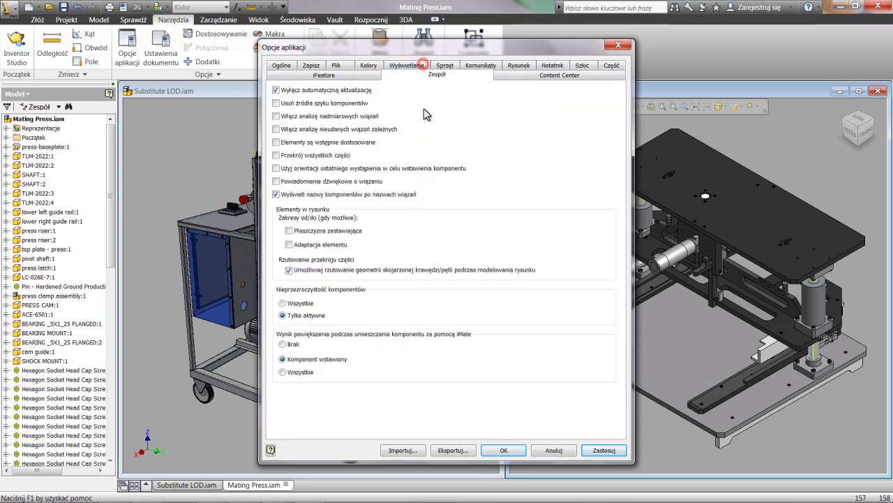
pyautogui.click(276, 90)
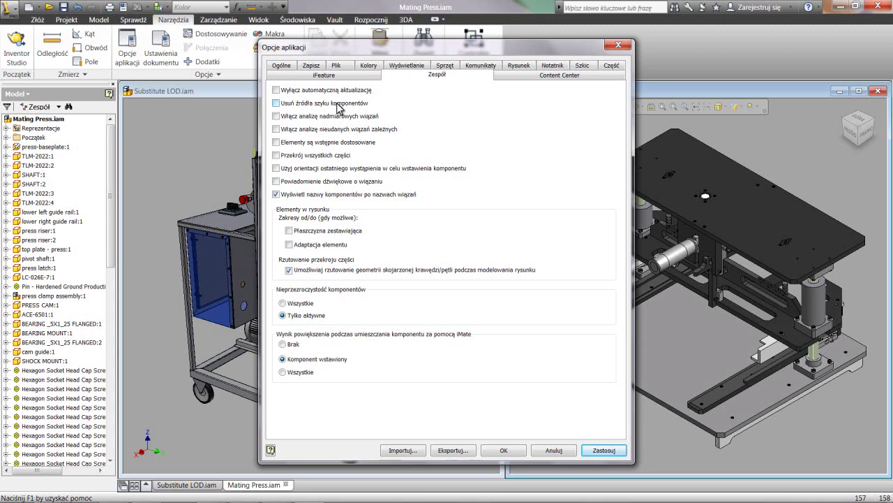
pyautogui.click(604, 451)
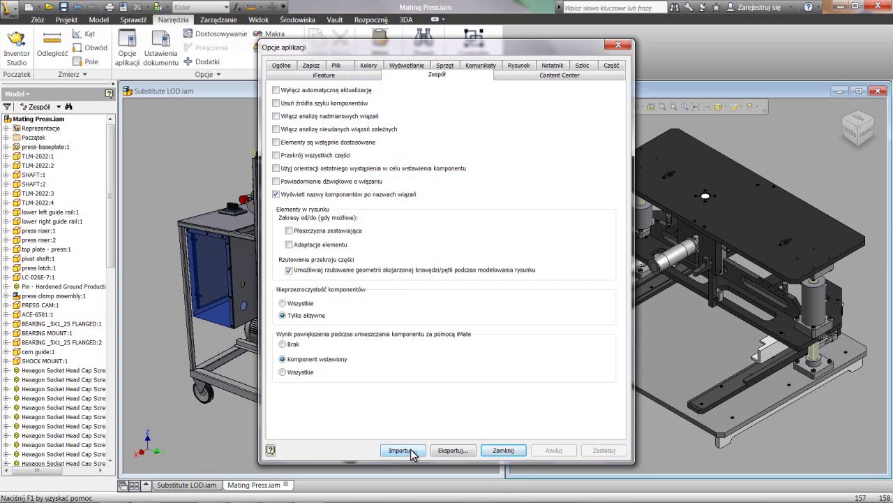
pyautogui.click(503, 450)
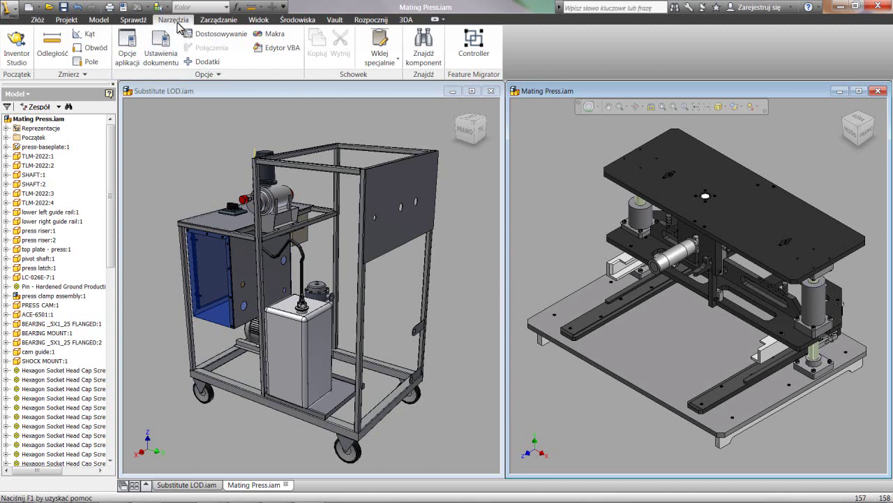
# Examine the loading settings of the Inventor Studio add-in in the add-in manager, leaving them without saving changes.
pyautogui.click(202, 63)
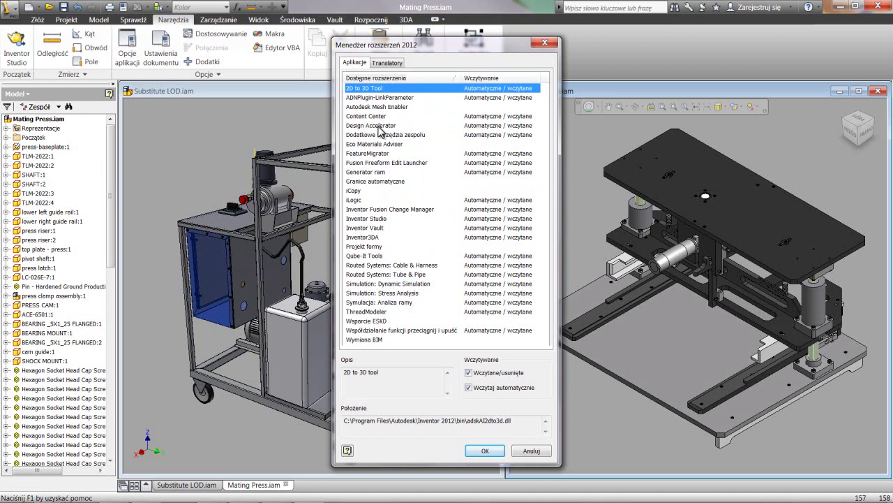
pyautogui.click(377, 229)
pyautogui.click(378, 219)
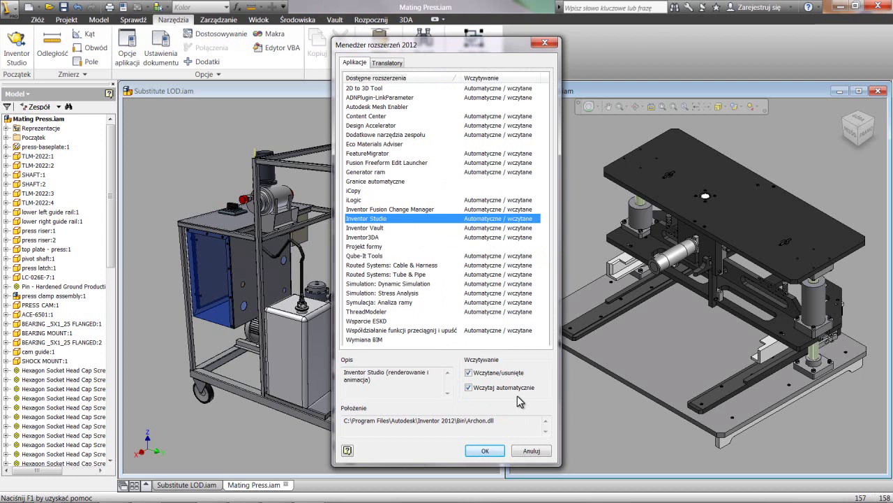
pyautogui.click(530, 450)
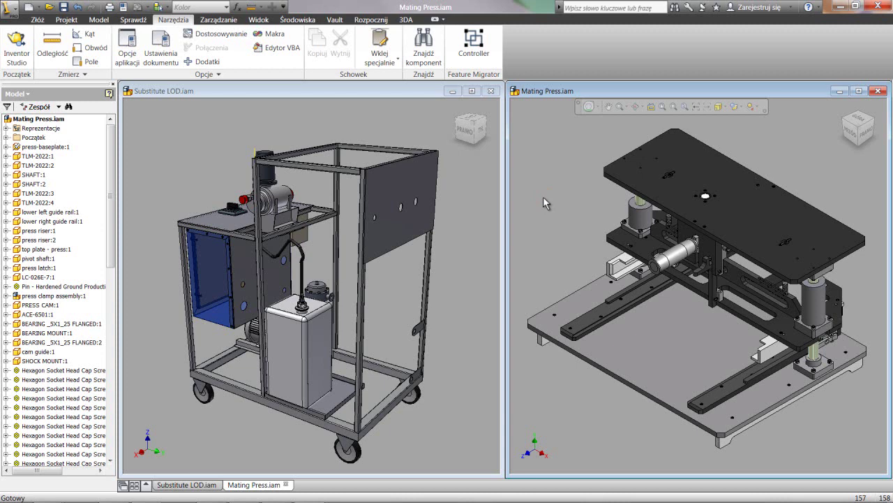
# Switch back and forth between the Substitute LOD and Mating Press assembly windows, ending in Mating Press.
pyautogui.click(469, 213)
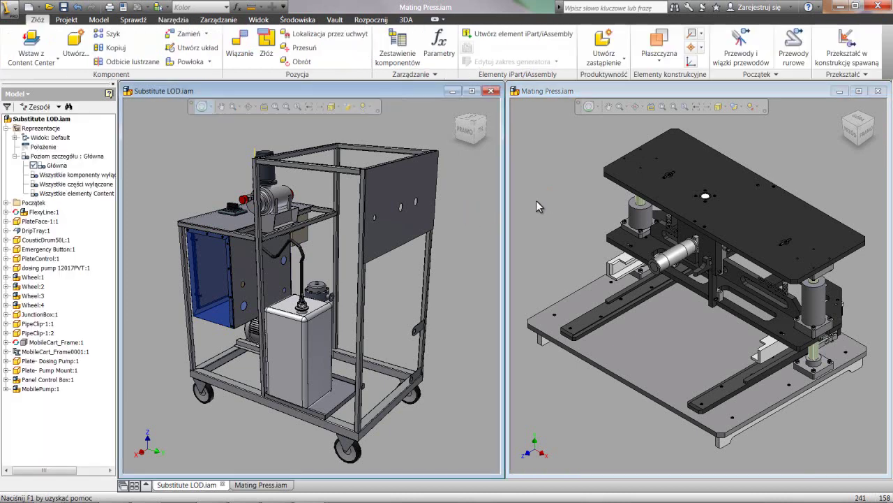
pyautogui.click(536, 201)
pyautogui.click(474, 208)
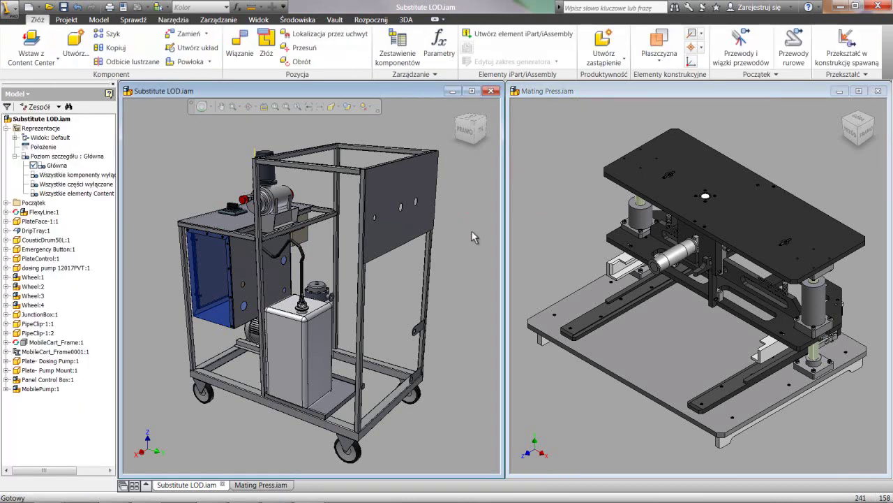
pyautogui.click(549, 216)
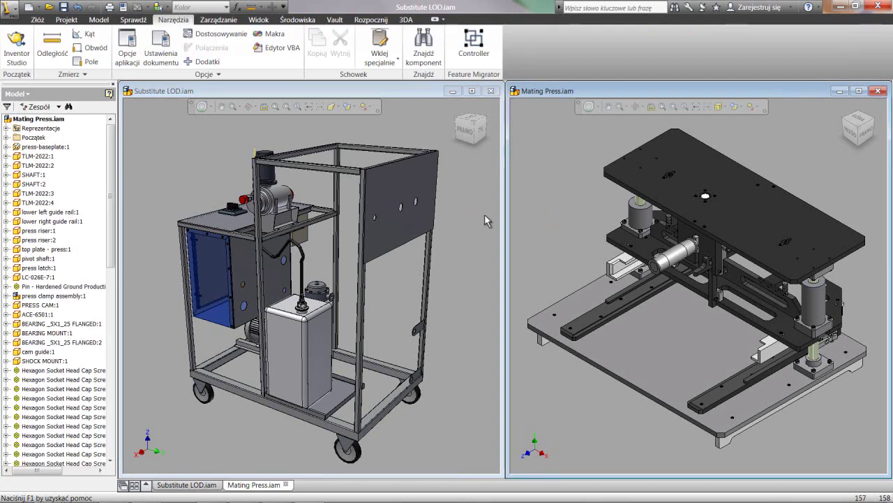
# Maximize the Mating Press assembly window and view the press from several angles.
pyautogui.click(545, 217)
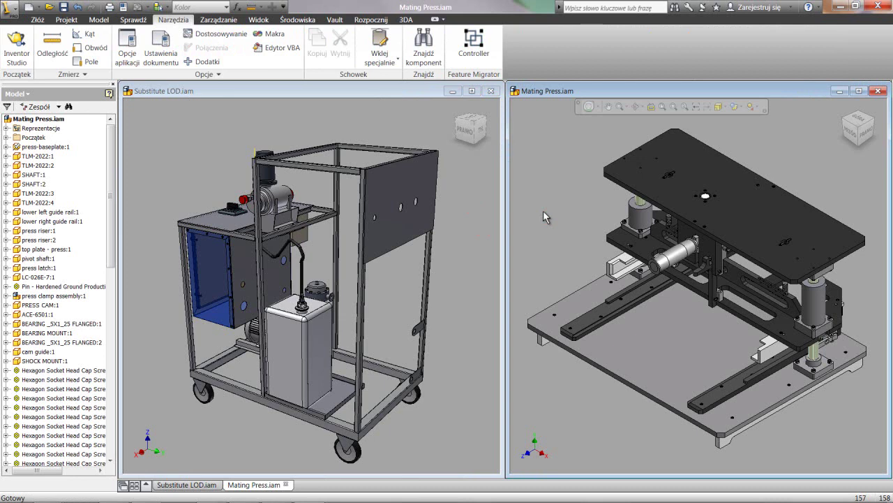
pyautogui.click(650, 89)
pyautogui.doubleClick(651, 90)
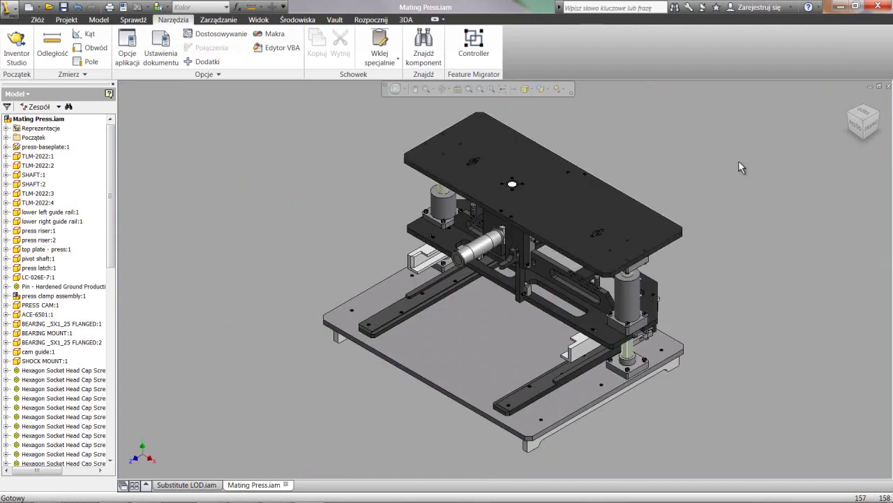
pyautogui.press('F5')
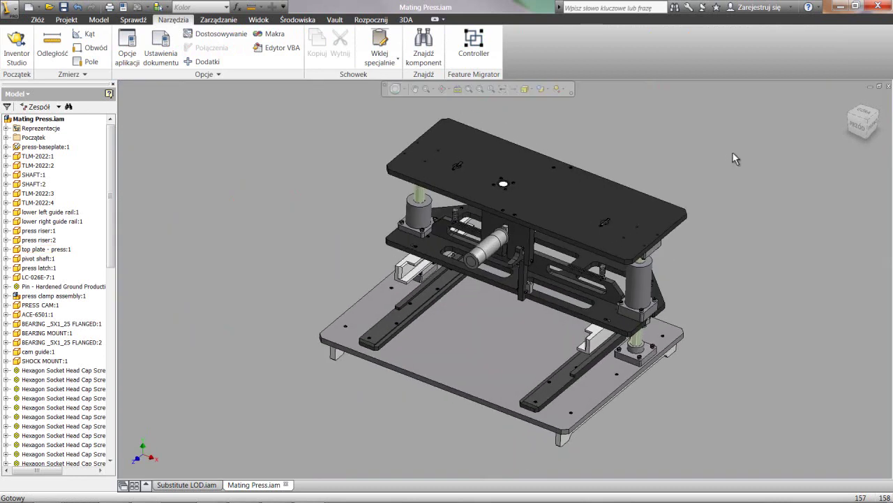
pyautogui.press('F5')
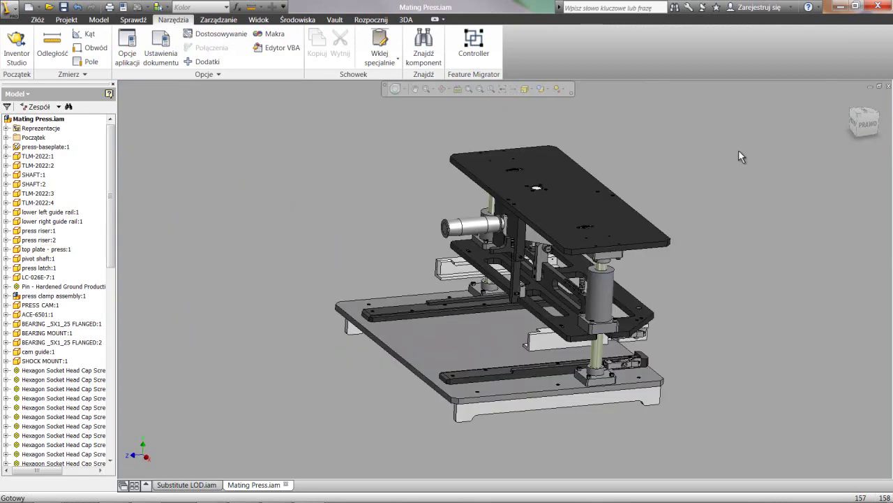
pyautogui.press('F5')
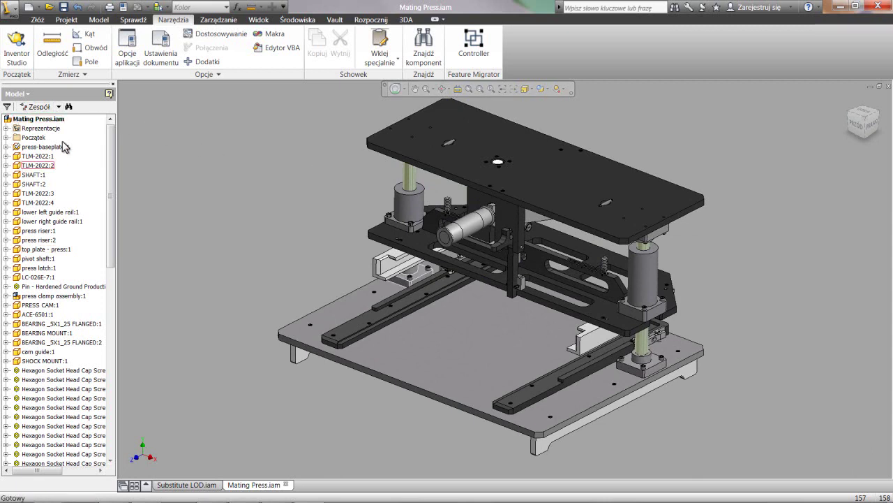
# Create a new level of detail among the Mating Press assembly's representations.
pyautogui.click(6, 128)
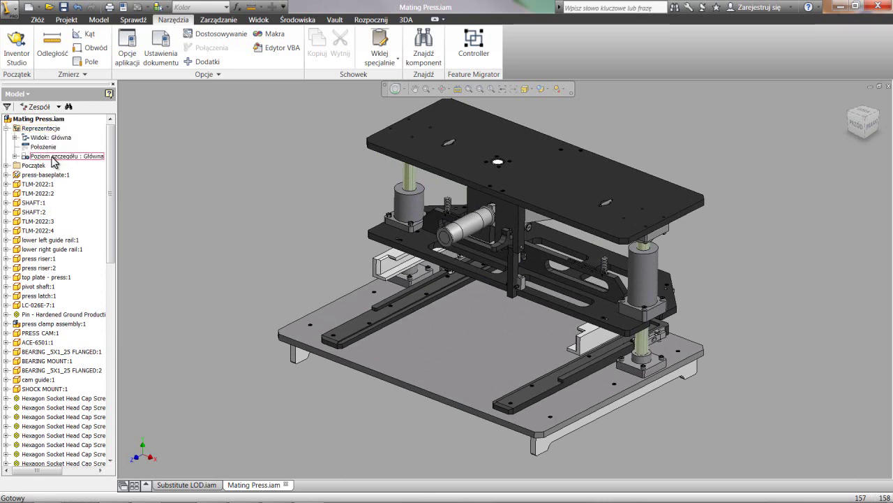
pyautogui.click(15, 157)
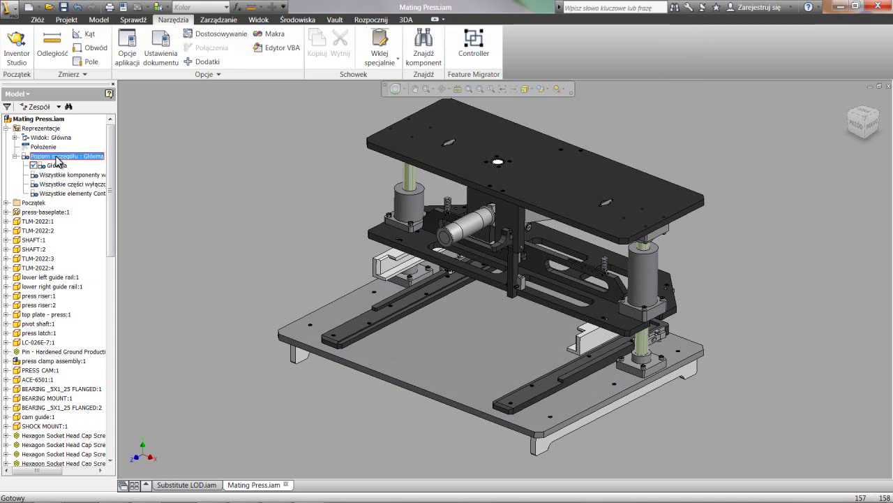
pyautogui.rightClick(58, 159)
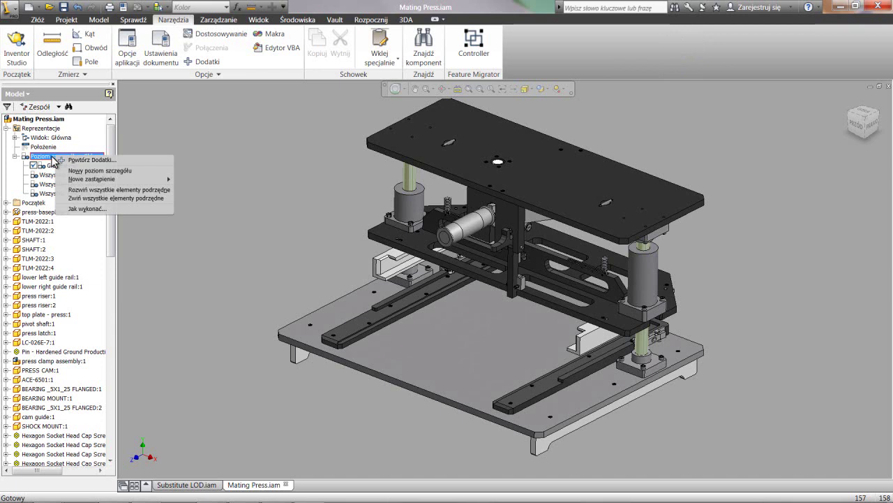
pyautogui.click(88, 171)
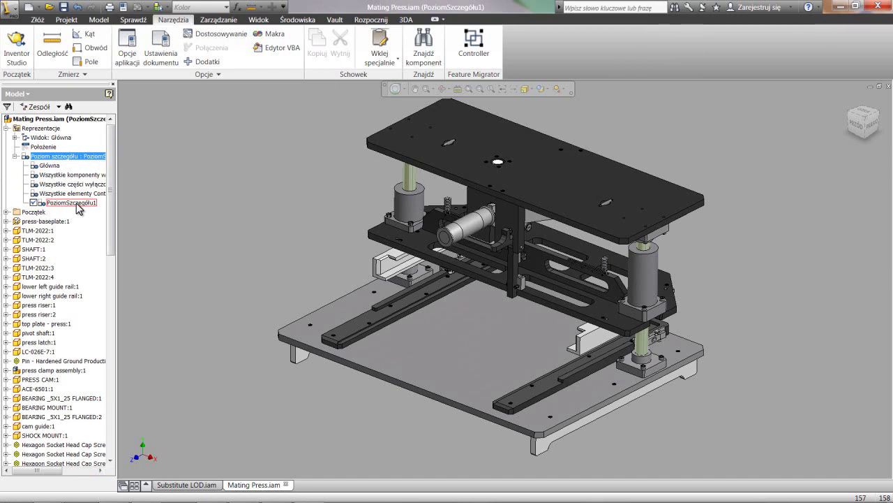
# Suppress the press clamp assembly:1 subassembly in the active level of detail.
pyautogui.moveTo(109, 199); pyautogui.dragTo(110, 237)
pyautogui.click(63, 288)
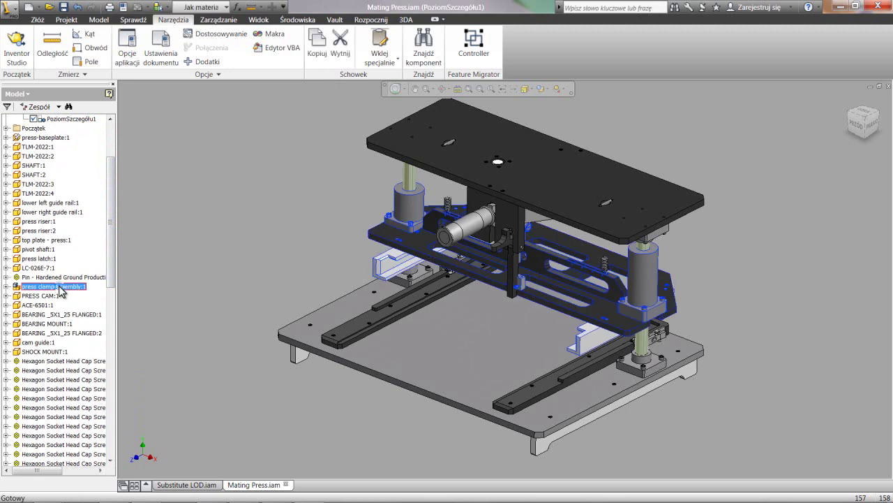
pyautogui.rightClick(61, 287)
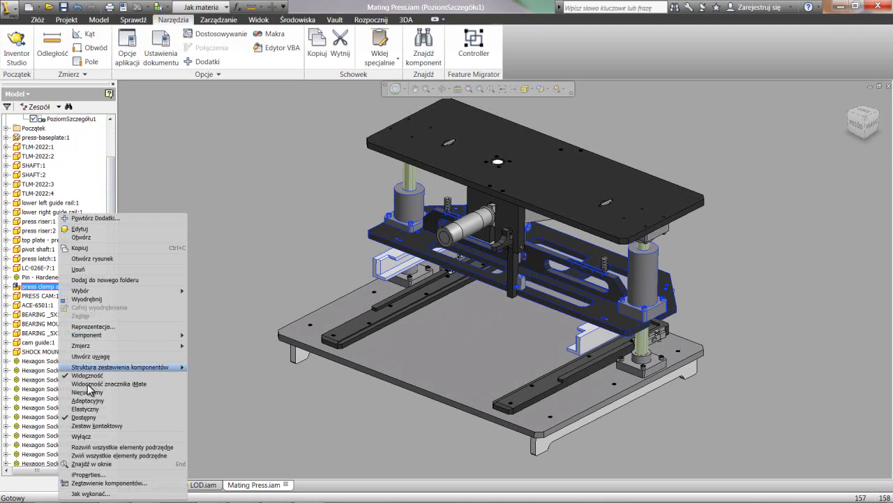
pyautogui.click(82, 437)
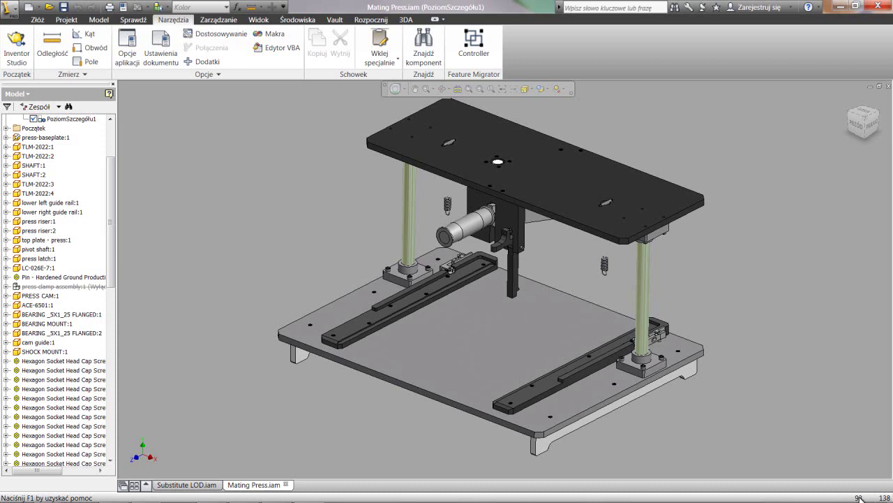
# Activate the Główna level of detail of the Mating Press assembly, discarding the unsaved representation changes.
pyautogui.scroll(3, 114, 180)
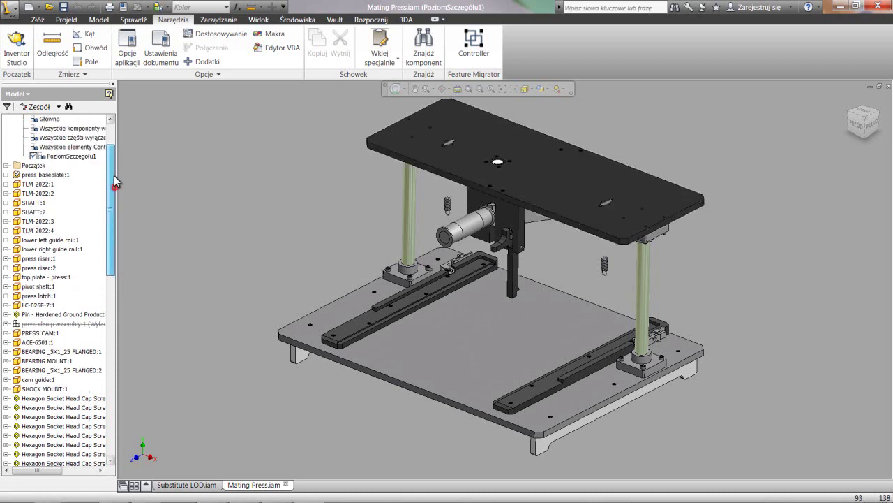
pyautogui.doubleClick(37, 169)
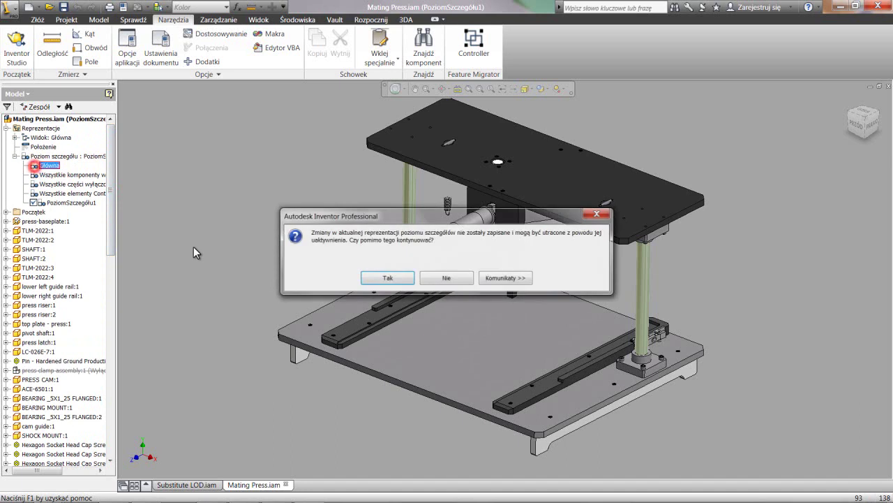
pyautogui.click(389, 277)
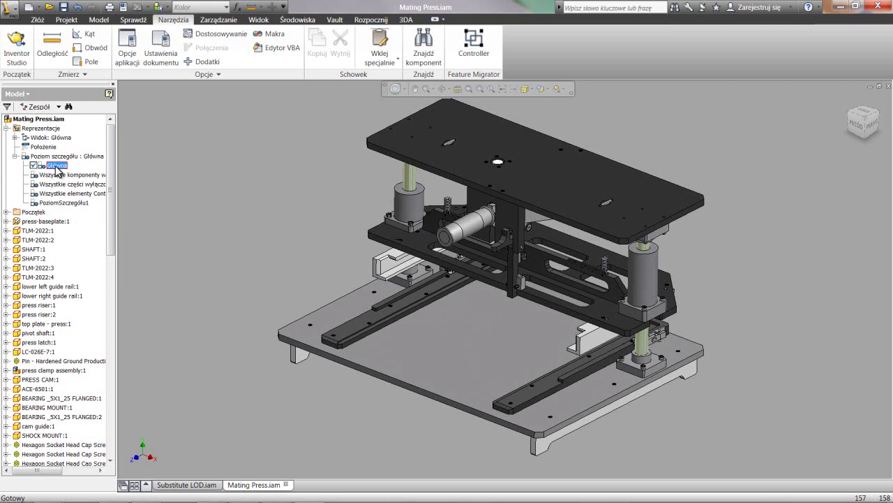
# Open the press clamp assembly from the Mating Press model in its own window.
pyautogui.click(394, 239)
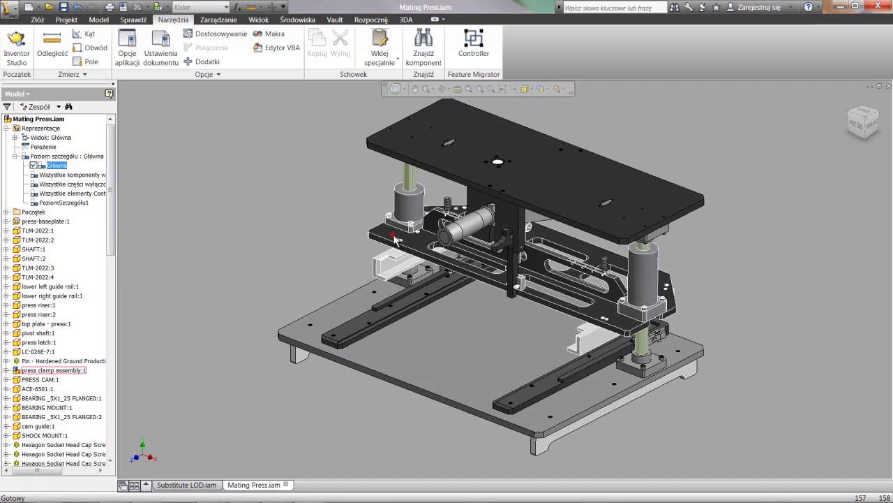
pyautogui.rightClick(351, 186)
pyautogui.click(350, 157)
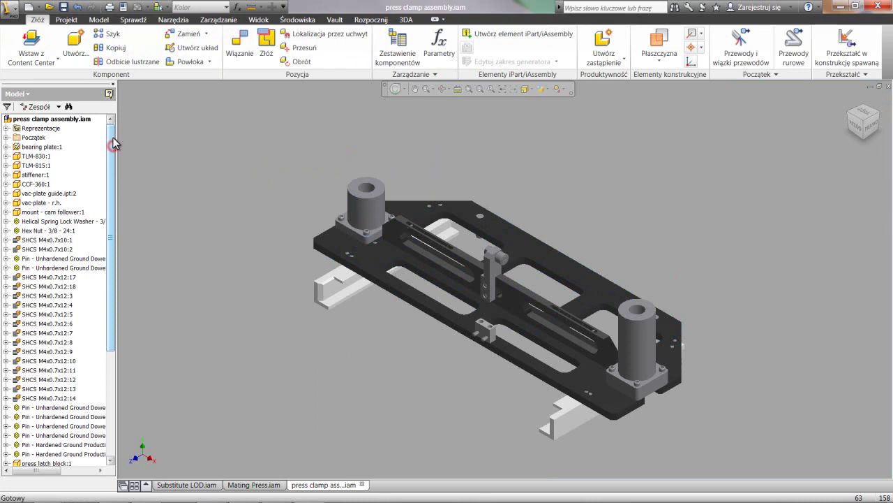
# Start a derived-assembly substitute level of detail for the press clamp assembly, named press clamp assembly_Substitute_2, with the Standard.ipt template.
pyautogui.click(6, 128)
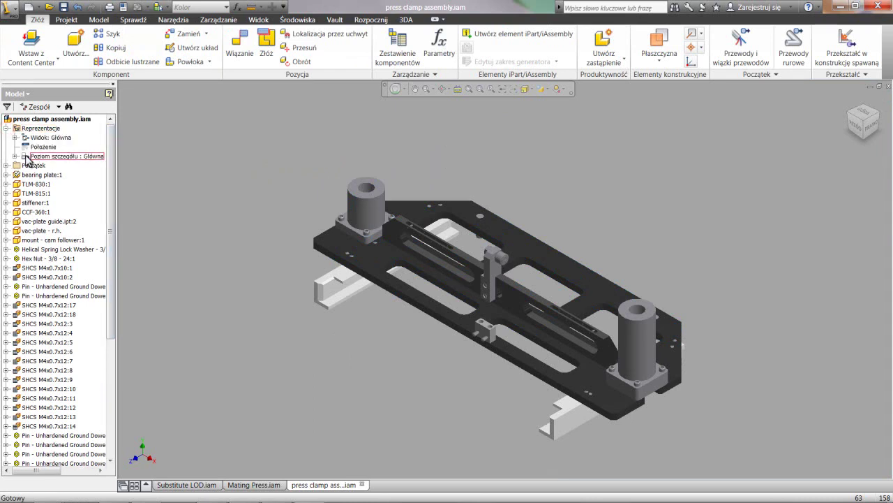
pyautogui.click(16, 156)
pyautogui.rightClick(30, 155)
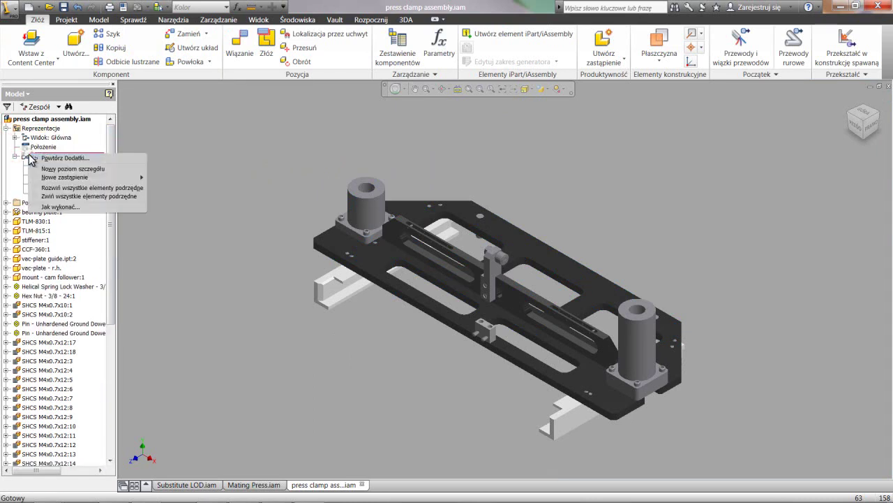
pyautogui.moveTo(81, 179)
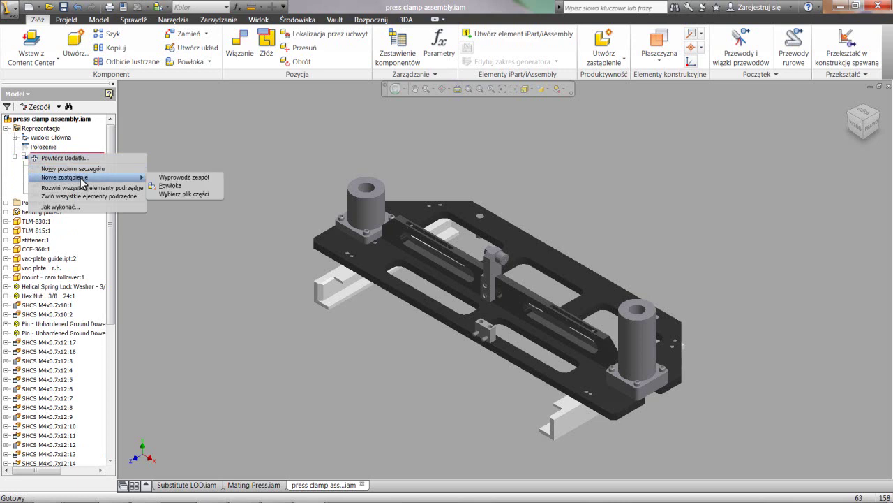
pyautogui.click(177, 179)
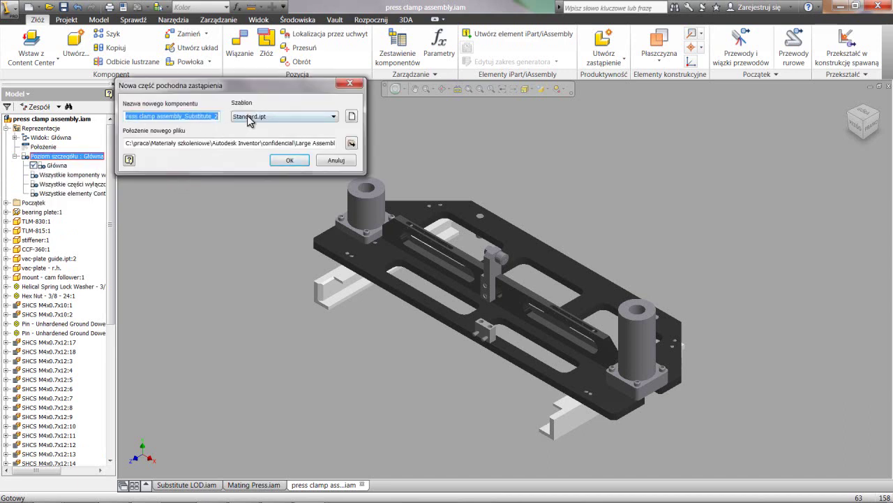
pyautogui.click(292, 160)
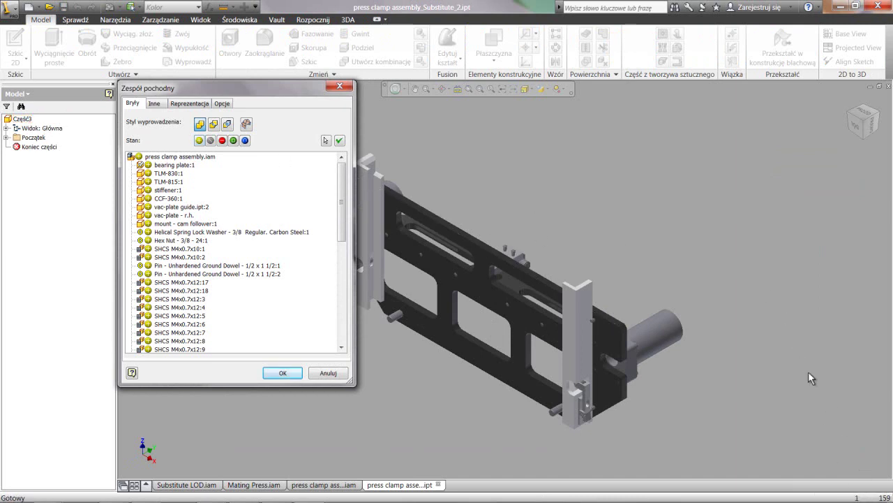
# Cycle the whole press clamp assembly's derive status through exclude, subtract, bounding box and intersect, back to include.
pyautogui.press('F6')
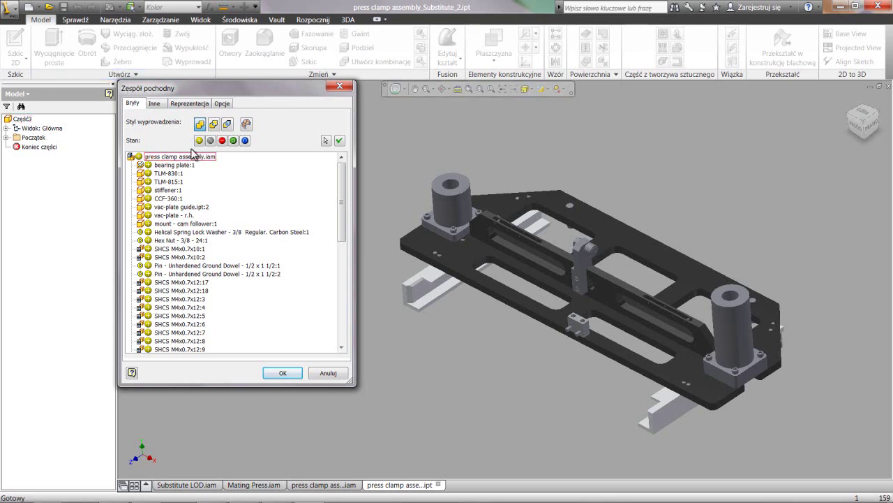
pyautogui.click(140, 157)
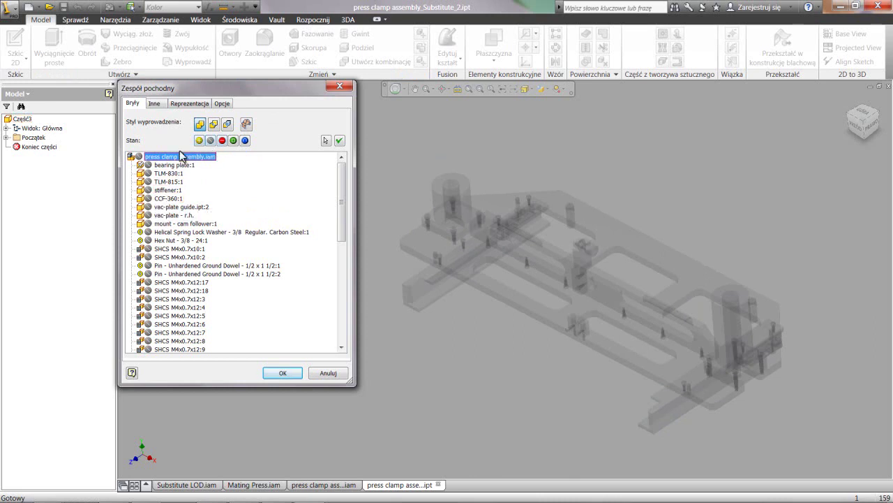
pyautogui.click(139, 157)
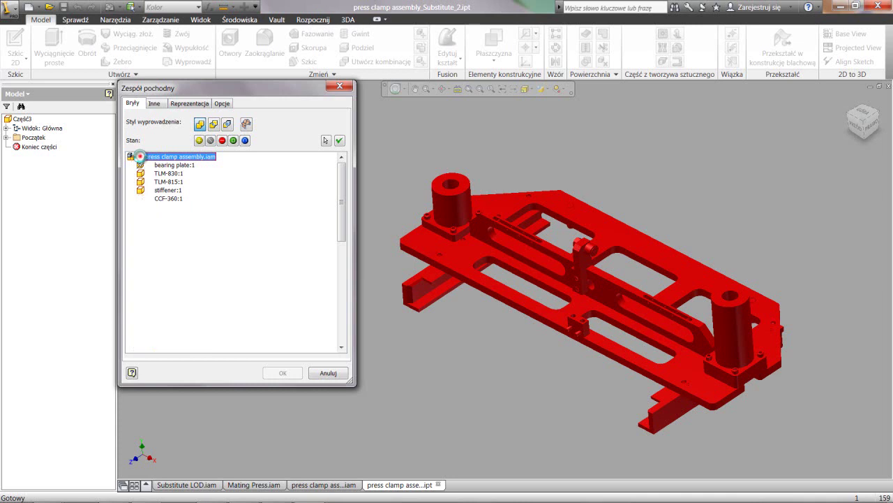
pyautogui.click(140, 157)
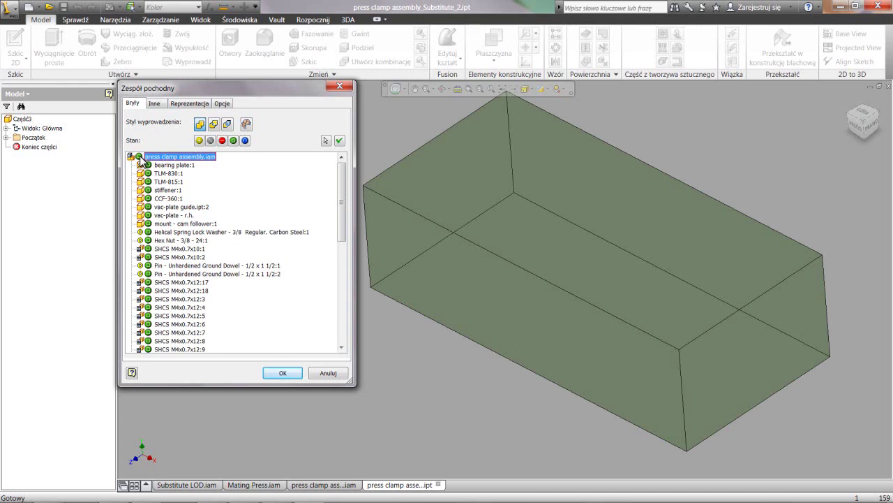
pyautogui.click(140, 157)
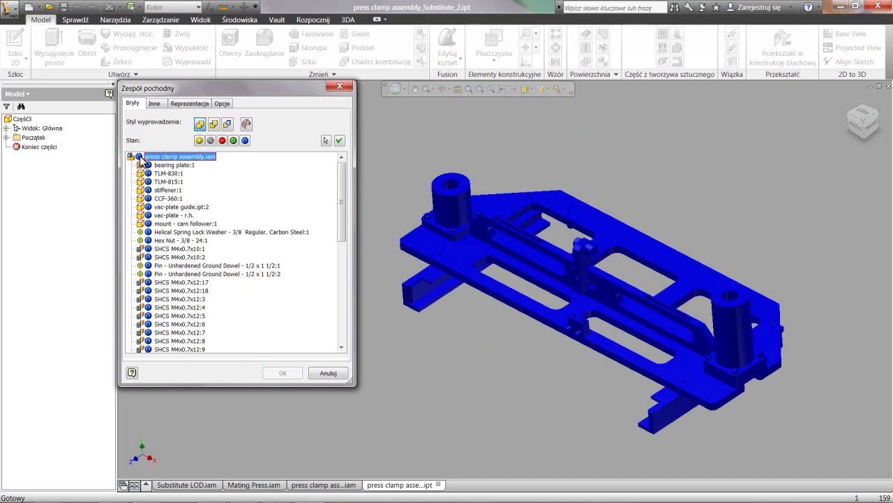
pyautogui.click(139, 157)
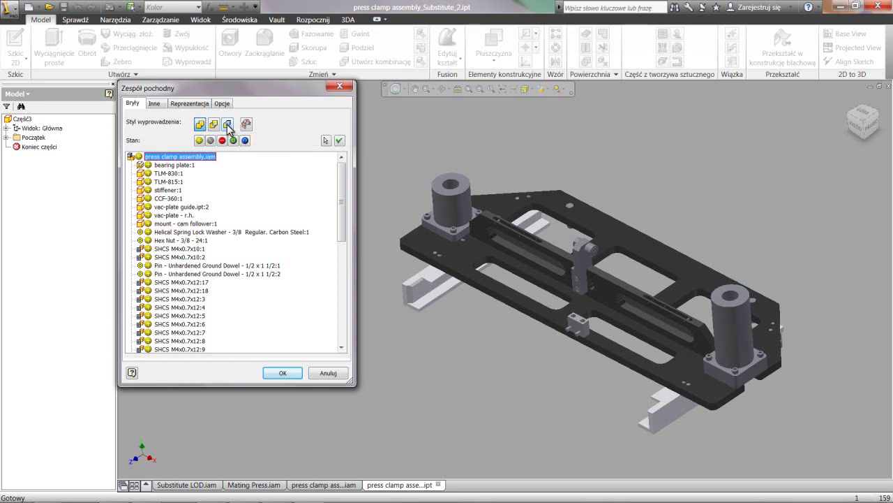
# Try the single composite derive style, and set the style to keep each solid as a solid body.
pyautogui.click(228, 126)
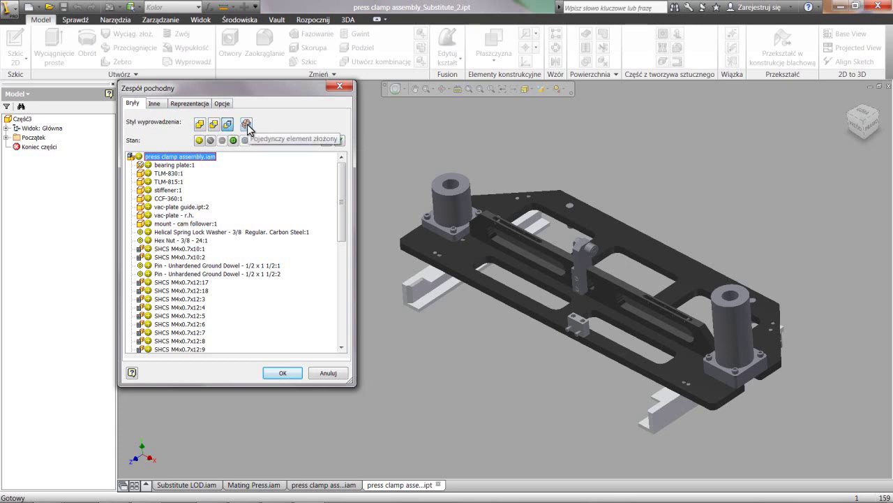
pyautogui.click(247, 125)
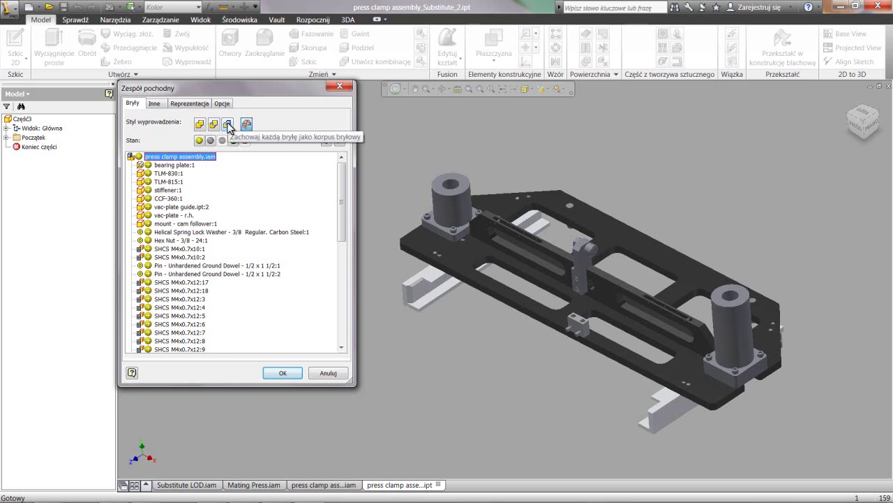
pyautogui.click(228, 123)
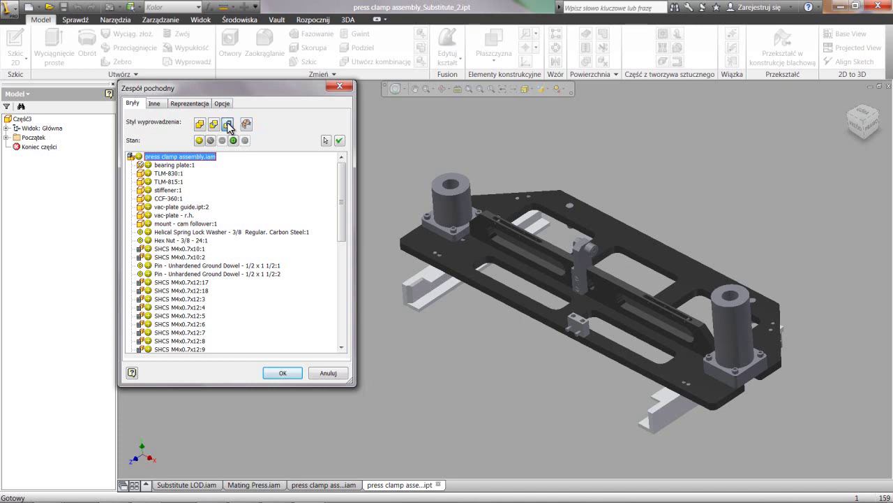
# Review the derived assembly's other objects, representation settings, and simplification and hole-patching options, ending at the list of bodies.
pyautogui.click(155, 105)
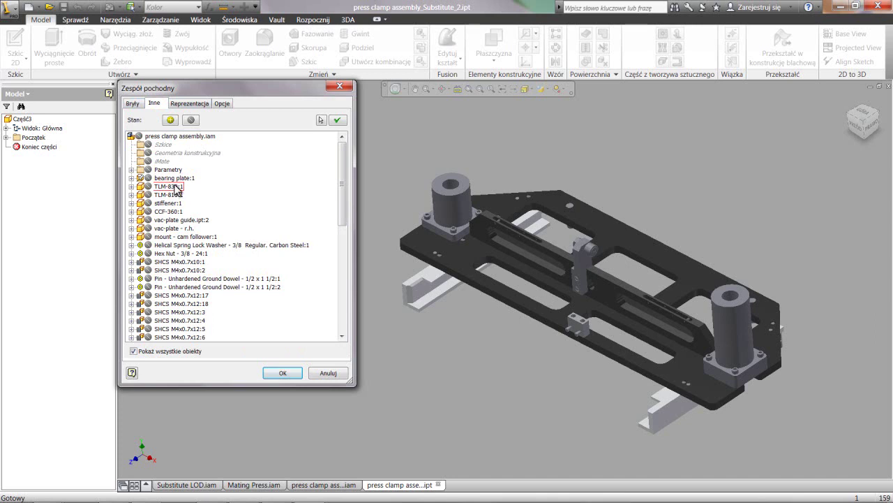
pyautogui.click(191, 104)
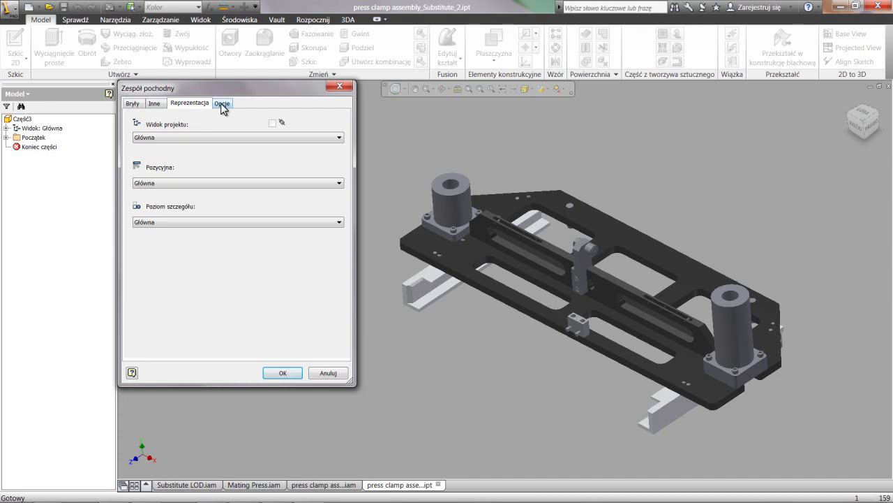
pyautogui.click(220, 103)
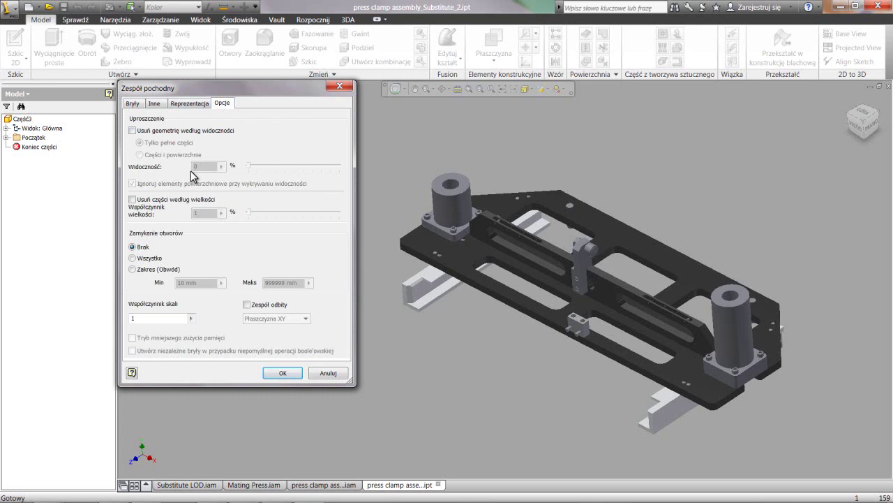
pyautogui.click(137, 105)
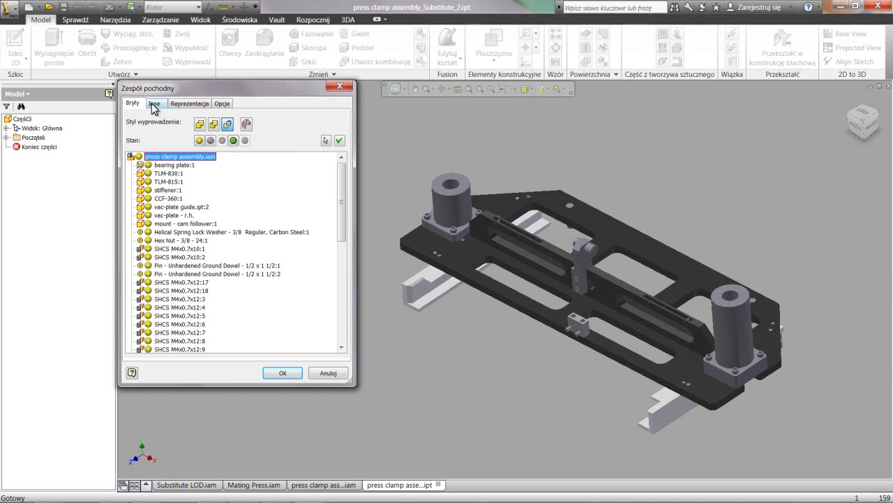
# Finish the derived substitute, and switch the press clamp assembly to the Główna level of detail and back to Zastąpienie poziomu szczegółu1.
pyautogui.click(282, 372)
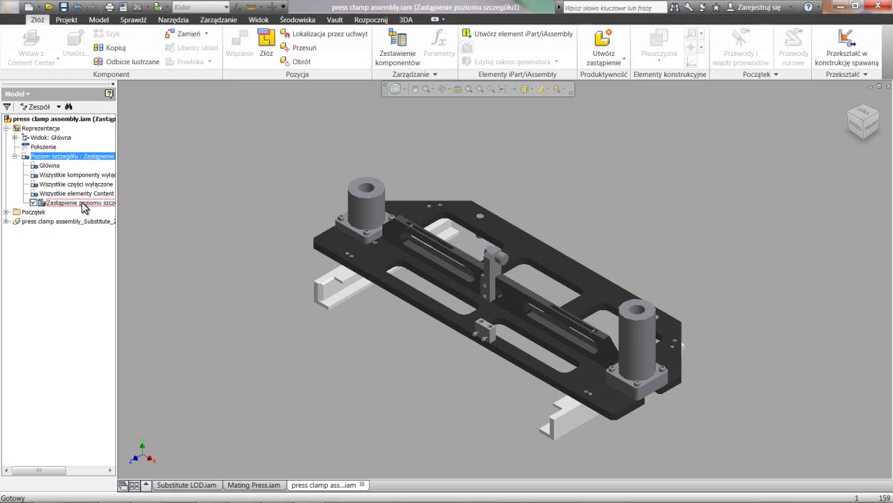
pyautogui.doubleClick(39, 166)
pyautogui.click(384, 278)
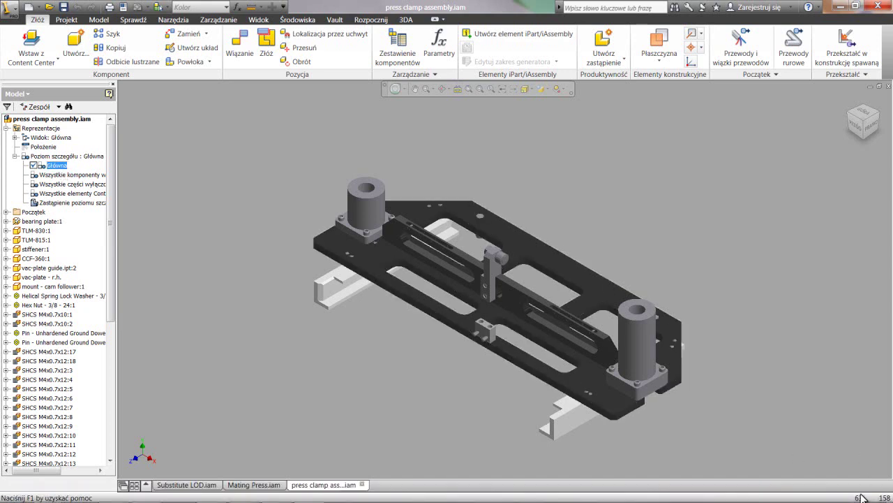
pyautogui.doubleClick(41, 204)
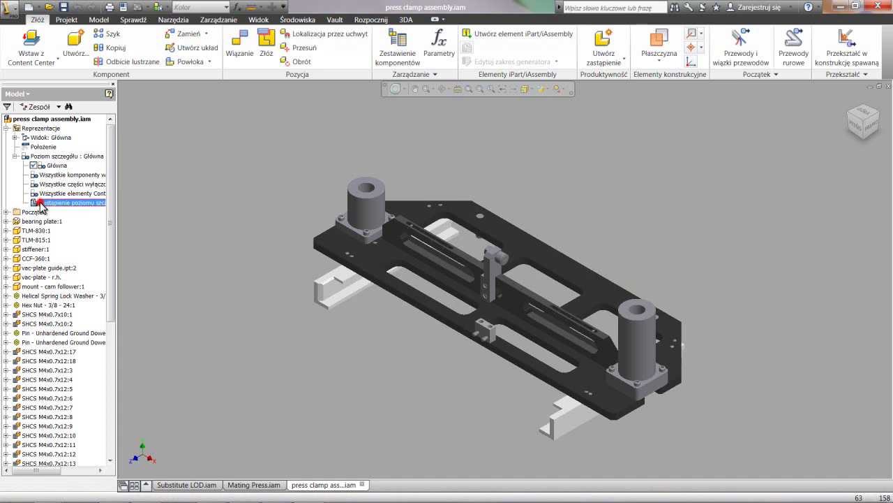
pyautogui.click(539, 282)
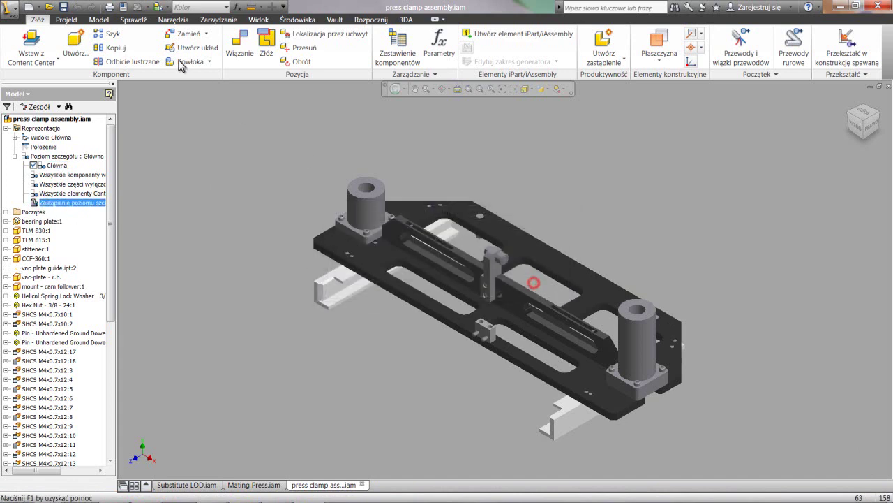
pyautogui.doubleClick(39, 203)
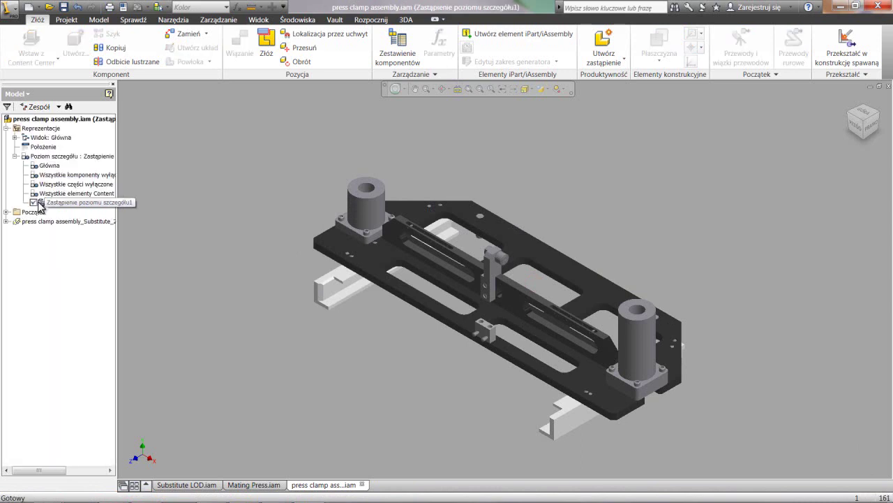
pyautogui.click(39, 203)
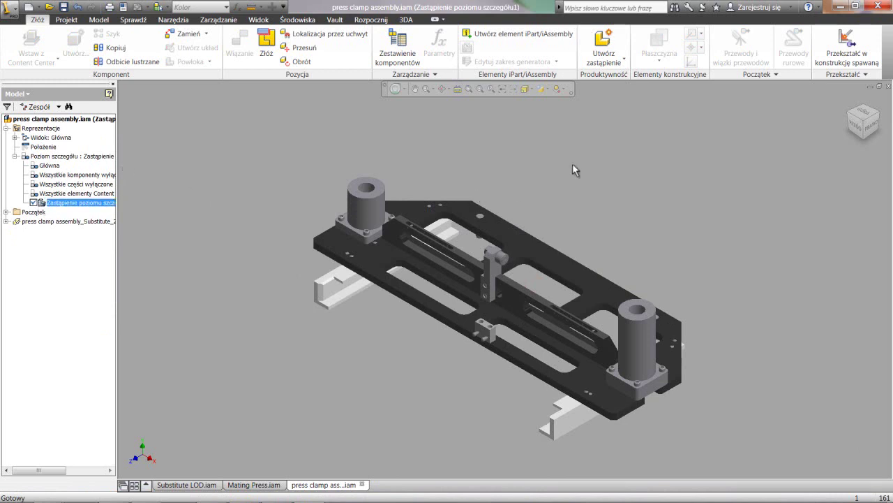
# Close the press clamp assembly and activate Zastąpienie poziomu szczegółu1 for its occurrence within Mating Press.iam.
pyautogui.click(888, 85)
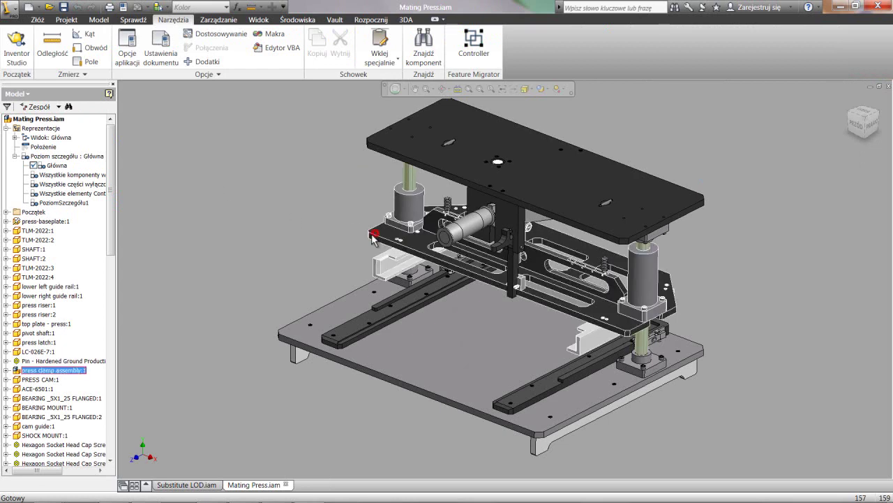
pyautogui.click(70, 370)
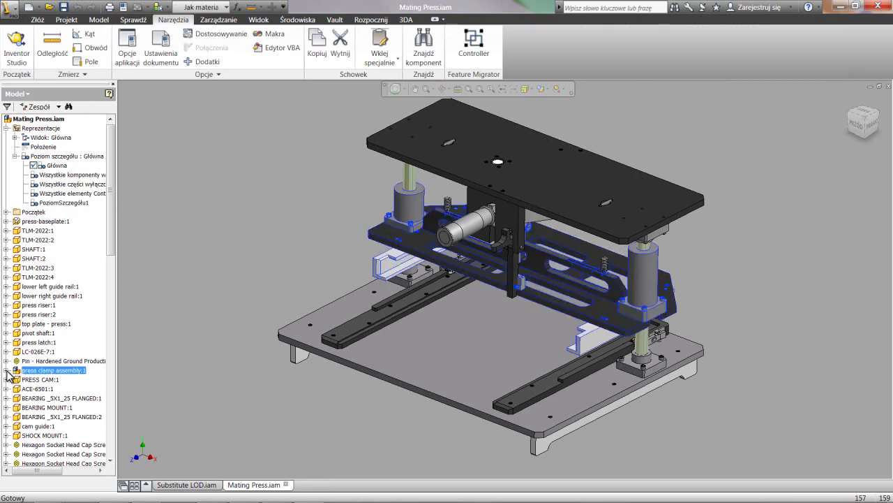
pyautogui.click(6, 370)
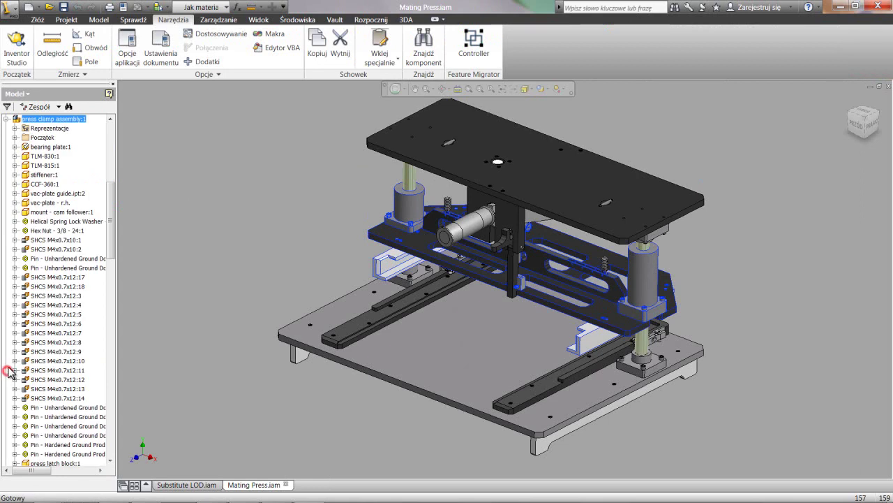
pyautogui.click(16, 129)
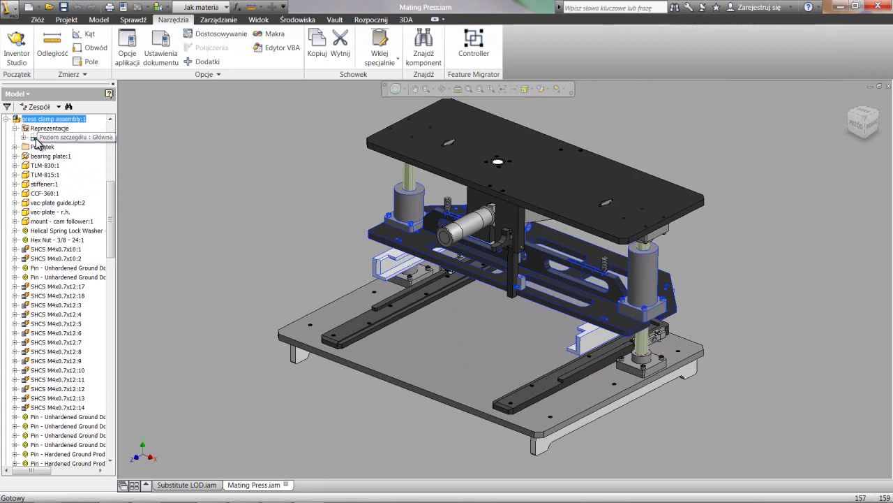
pyautogui.click(24, 138)
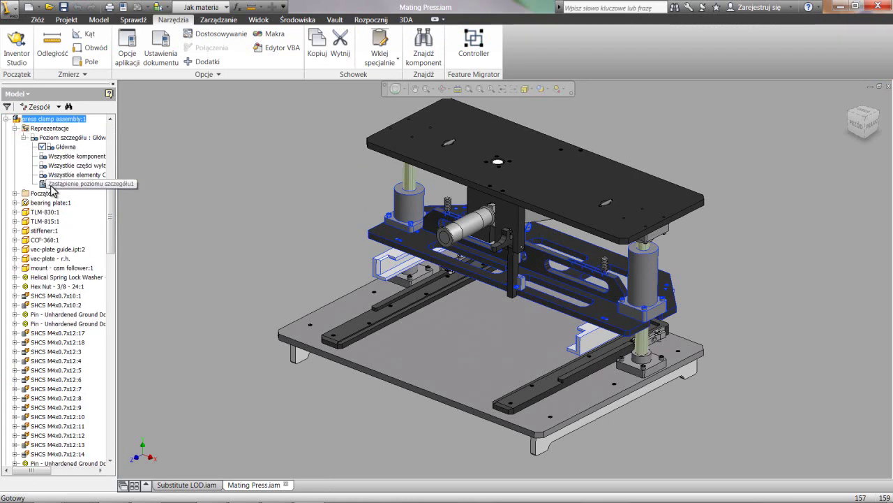
pyautogui.doubleClick(45, 185)
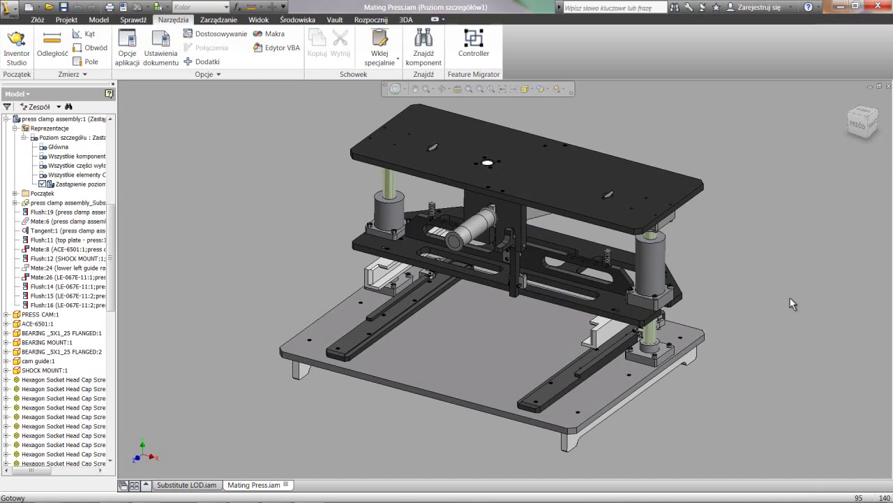
# Open the press clamp assembly from Mating Press.iam and create a new drawing from the Standard.dwg template.
pyautogui.click(573, 257)
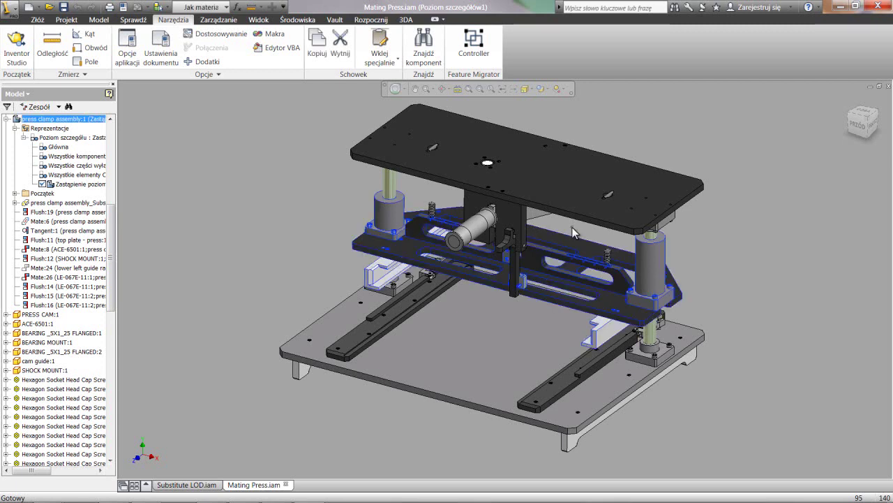
pyautogui.rightClick(572, 232)
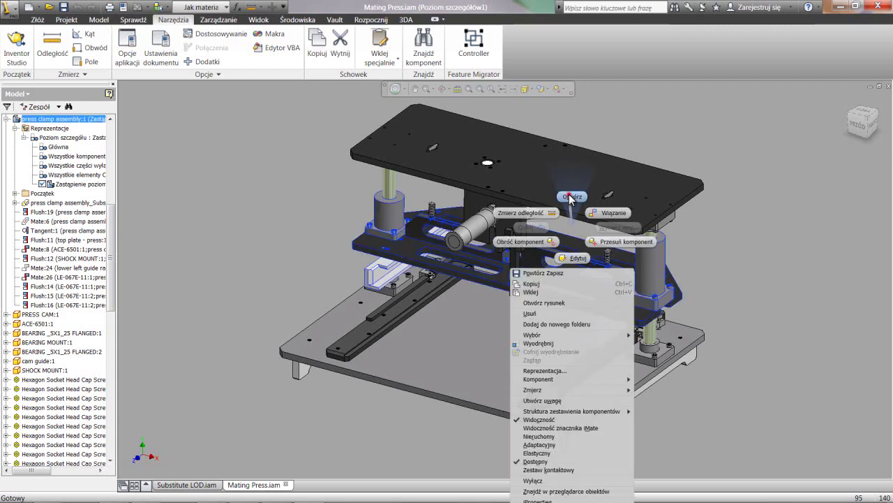
pyautogui.click(569, 195)
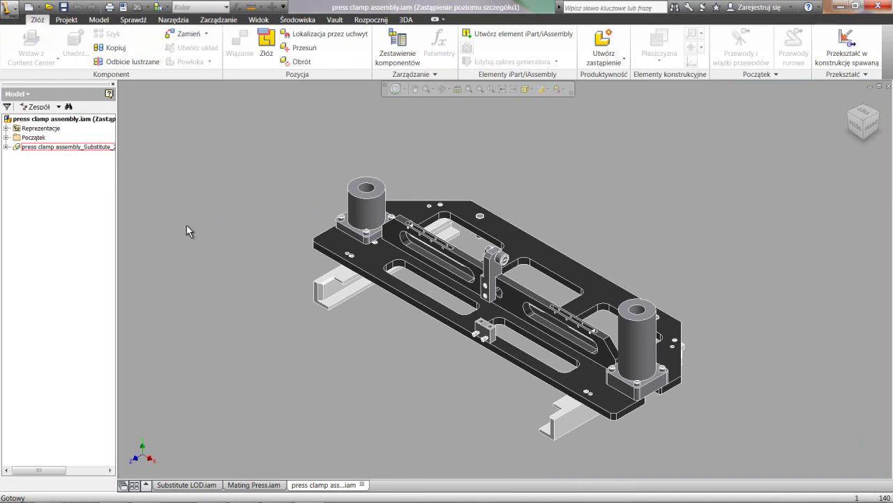
pyautogui.click(39, 7)
pyautogui.click(49, 47)
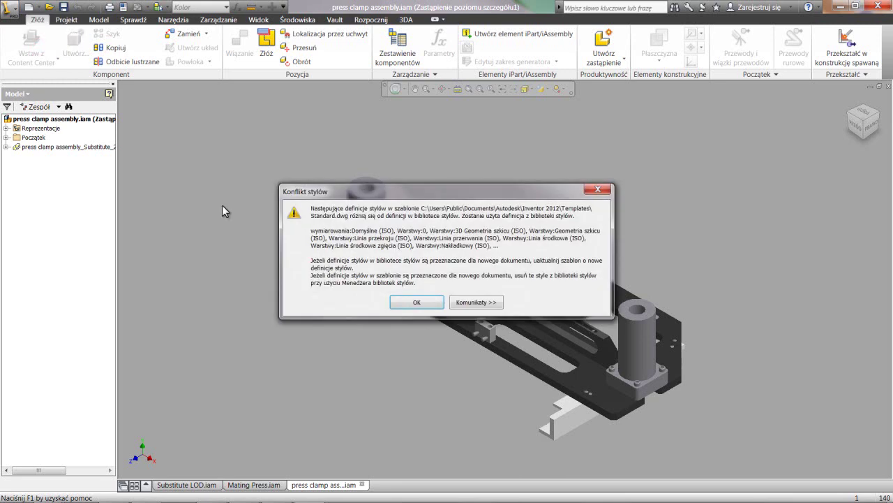
pyautogui.click(411, 302)
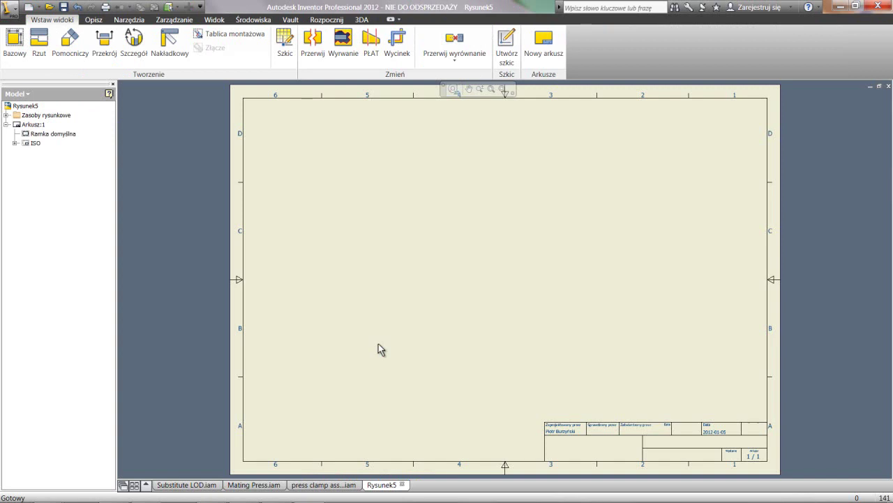
# Start a base view on the sheet with press clamp assembly.iam as its source file, after trying Substitute LOD.iam.
pyautogui.rightClick(359, 195)
pyautogui.click(361, 165)
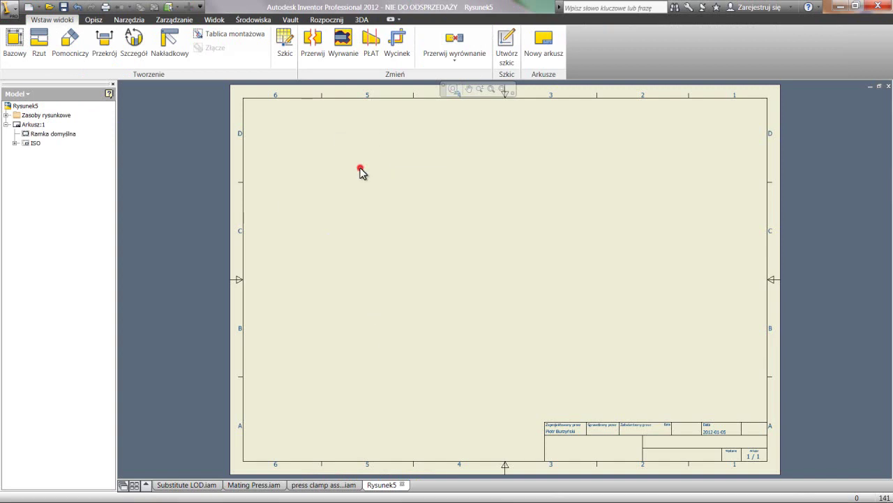
pyautogui.click(336, 70)
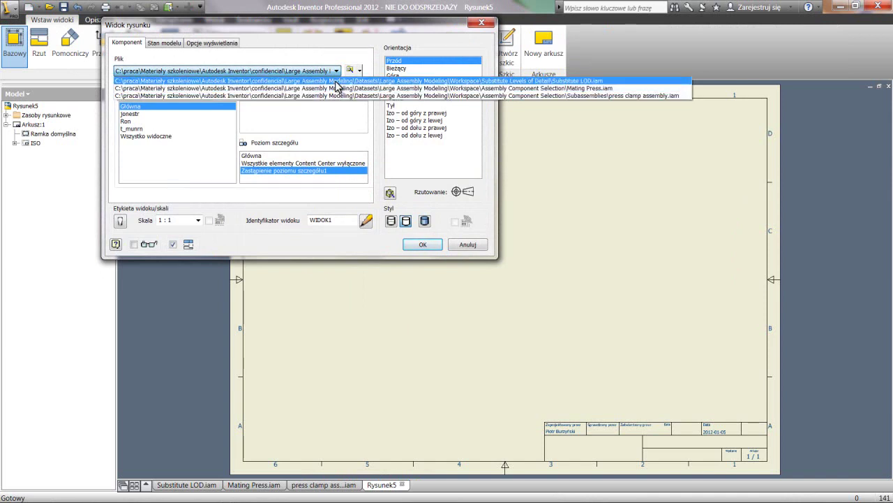
pyautogui.click(335, 81)
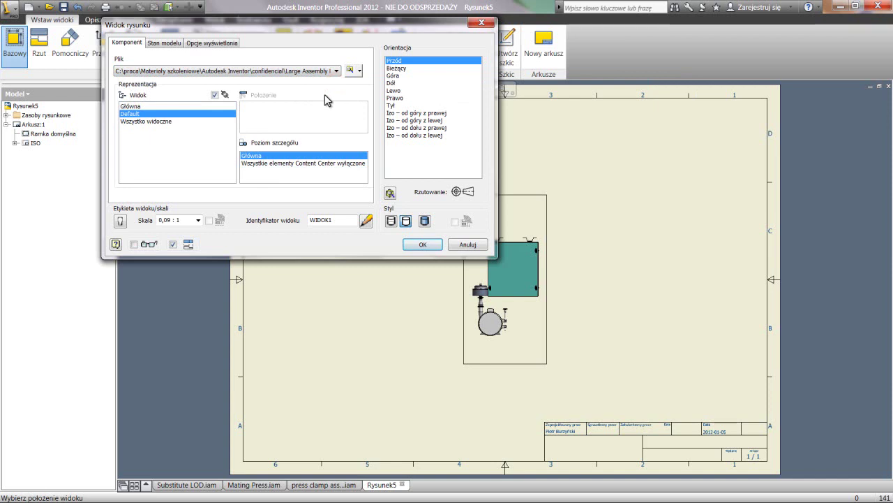
pyautogui.click(325, 72)
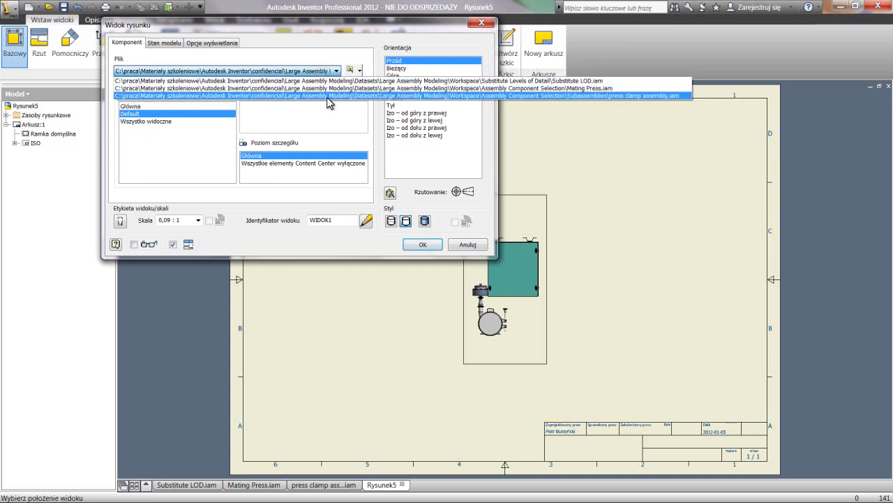
pyautogui.click(328, 100)
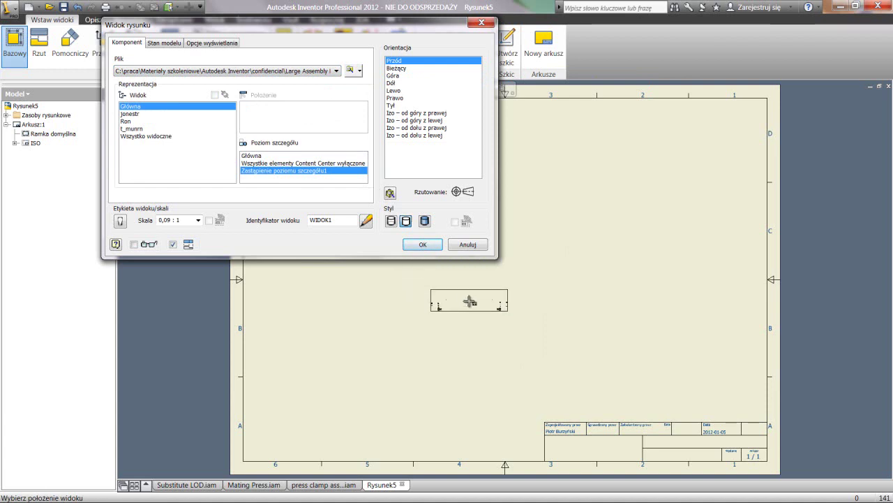
# Give the base view the Góra orientation and a 1:5 scale, and place it in the sheet's upper-left area.
pyautogui.click(404, 68)
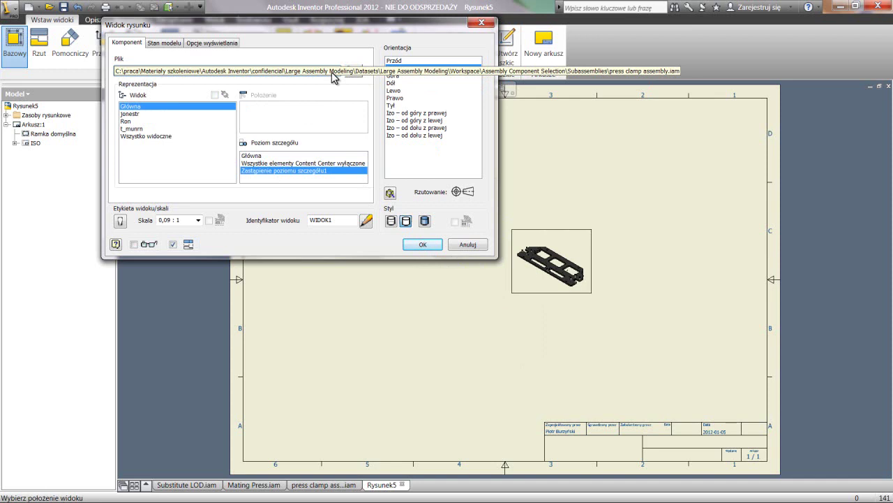
pyautogui.click(396, 76)
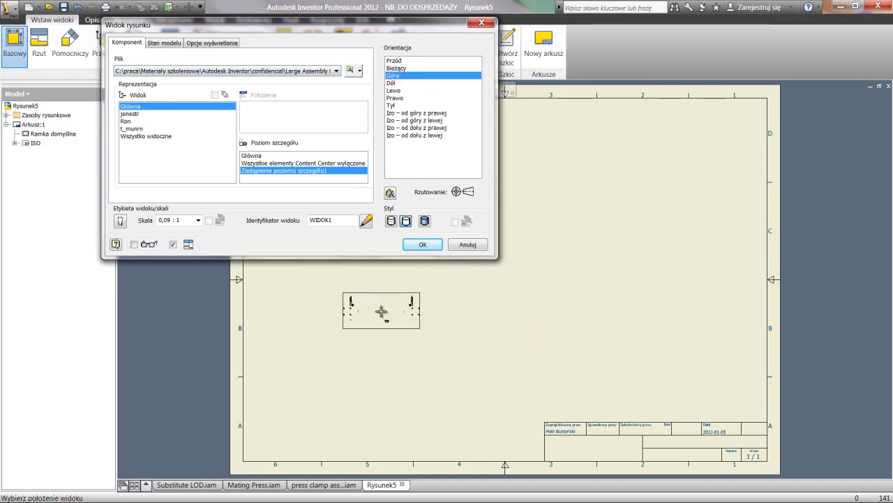
pyautogui.tripleClick(189, 224)
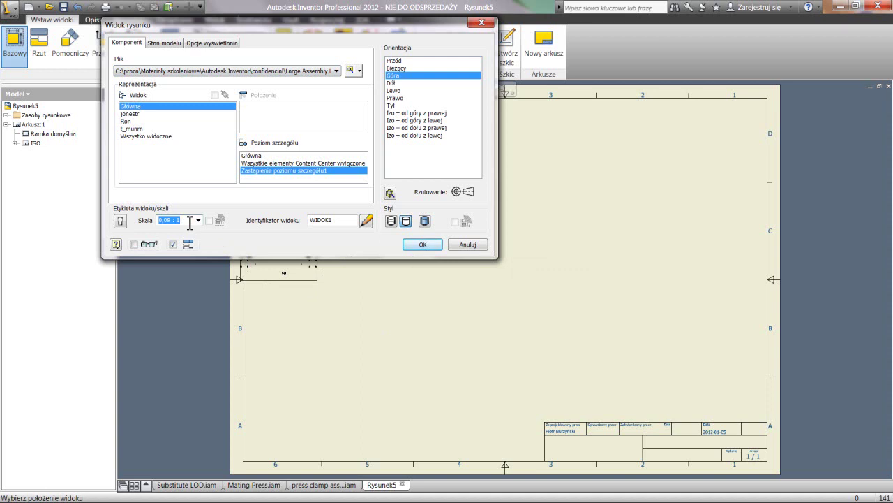
pyautogui.write('1:10')
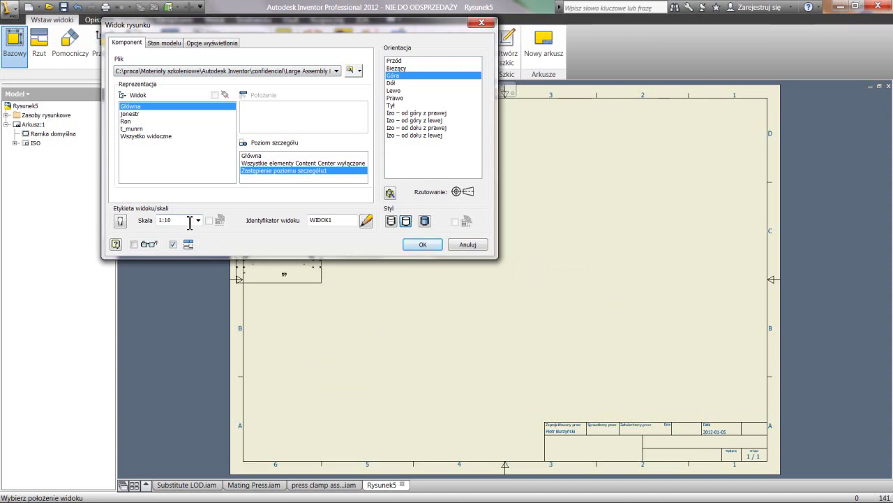
pyautogui.press('BackSpace')
pyautogui.press('BackSpace')
pyautogui.write('5')
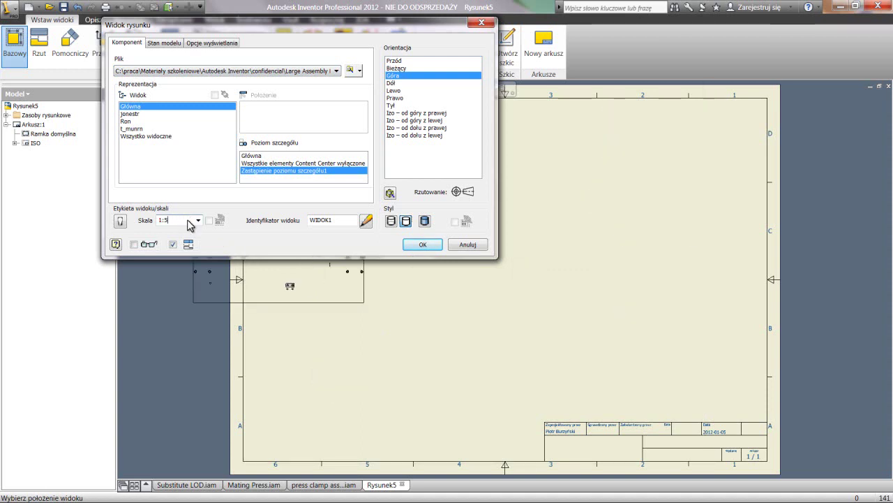
pyautogui.moveTo(388, 296); pyautogui.dragTo(589, 330, button='middle')
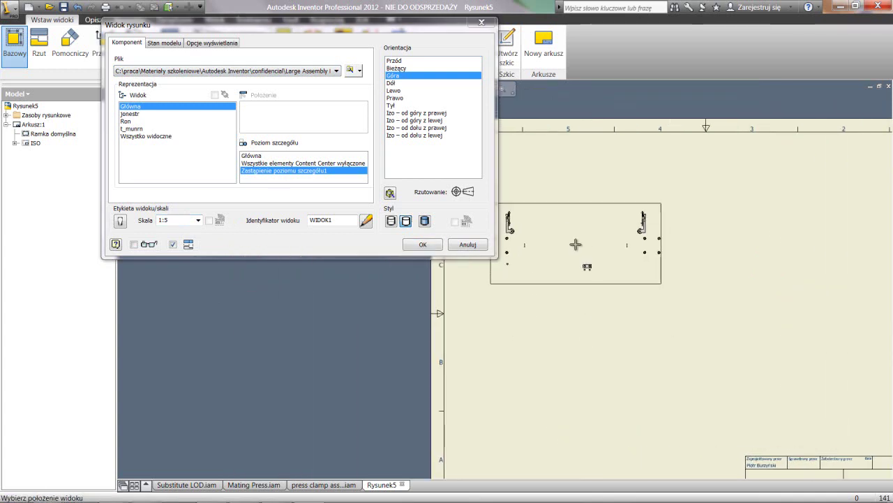
pyautogui.click(587, 237)
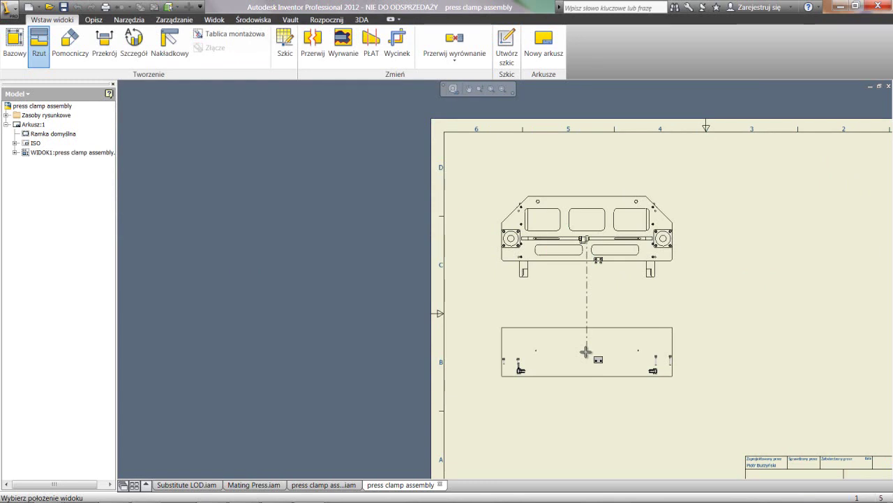
# Create projected views below and to the right of the base view plus an isometric view, and move the side view farther right.
pyautogui.click(585, 351)
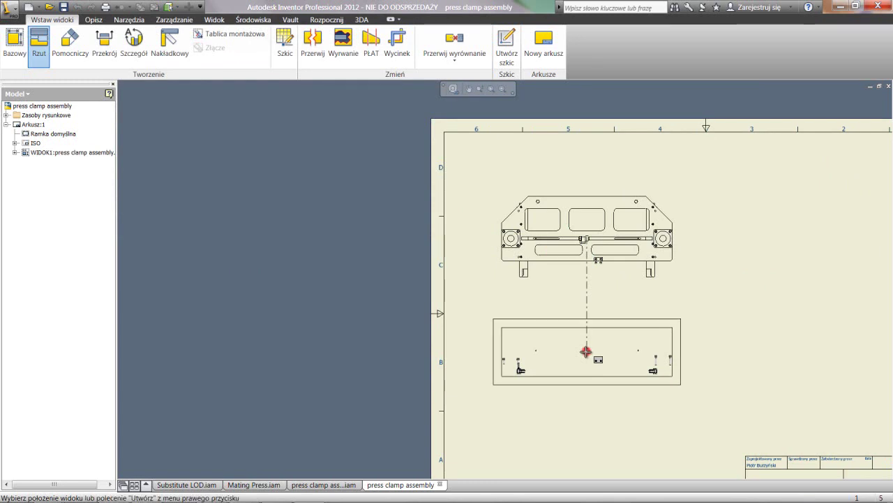
pyautogui.click(761, 227)
pyautogui.moveTo(775, 321)
pyautogui.mouseDown(button='middle')
pyautogui.moveTo(530, 287)
pyautogui.moveTo(528, 315)
pyautogui.mouseUp(button='middle')
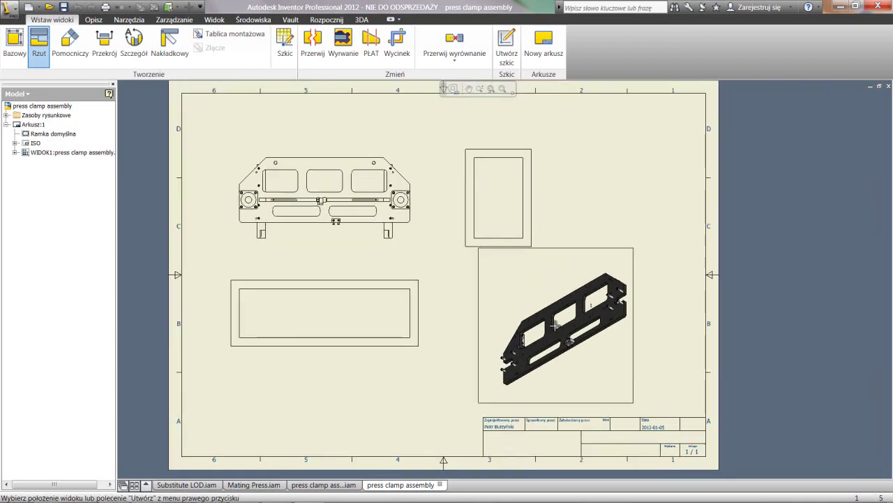
pyautogui.click(555, 324)
pyautogui.rightClick(556, 323)
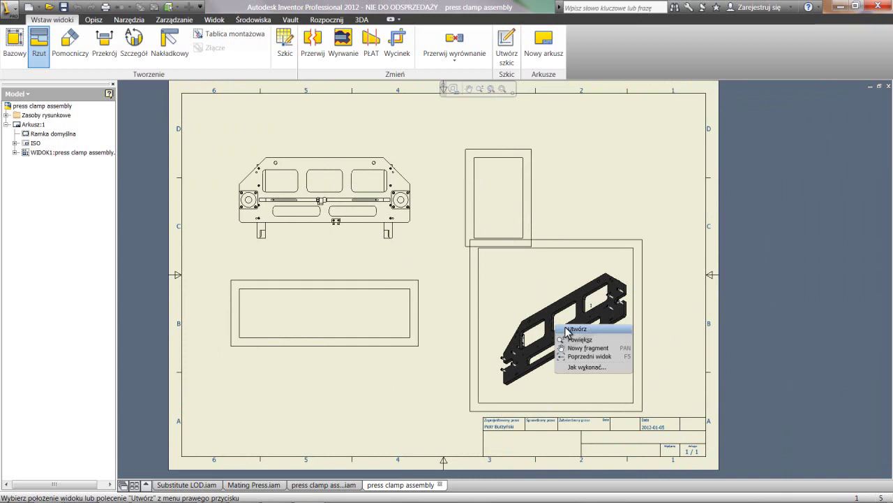
pyautogui.click(568, 331)
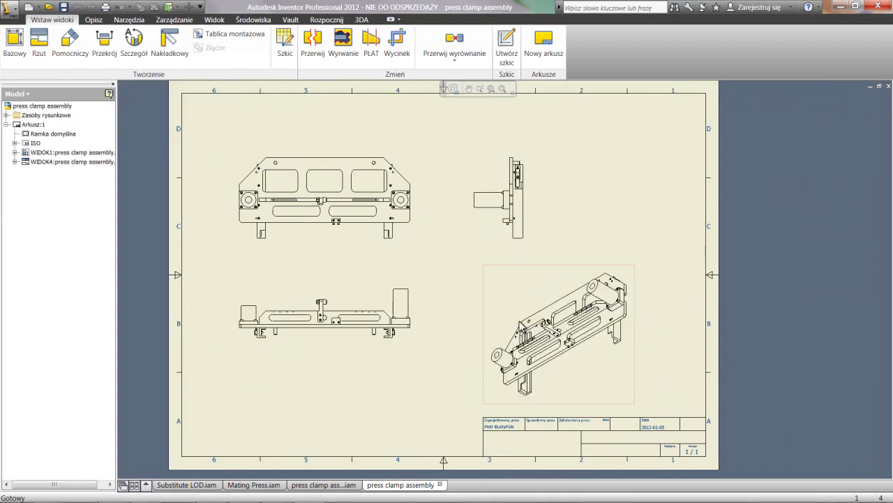
pyautogui.moveTo(540, 228); pyautogui.dragTo(600, 228)
# Start a section view of the base view and draw a stepped cutting line through the centres of both round flanged bushings, extending beyond the plate.
pyautogui.moveTo(335, 236); pyautogui.dragTo(350, 248, button='middle')
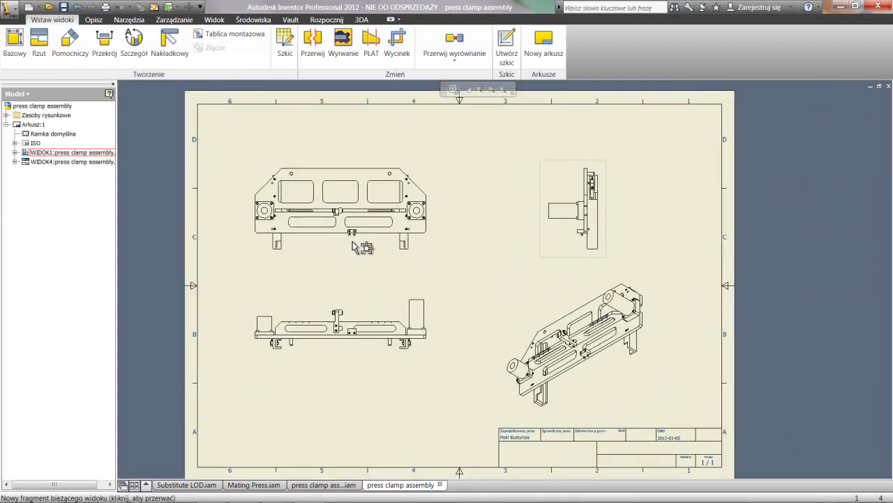
pyautogui.click(104, 47)
pyautogui.click(380, 166)
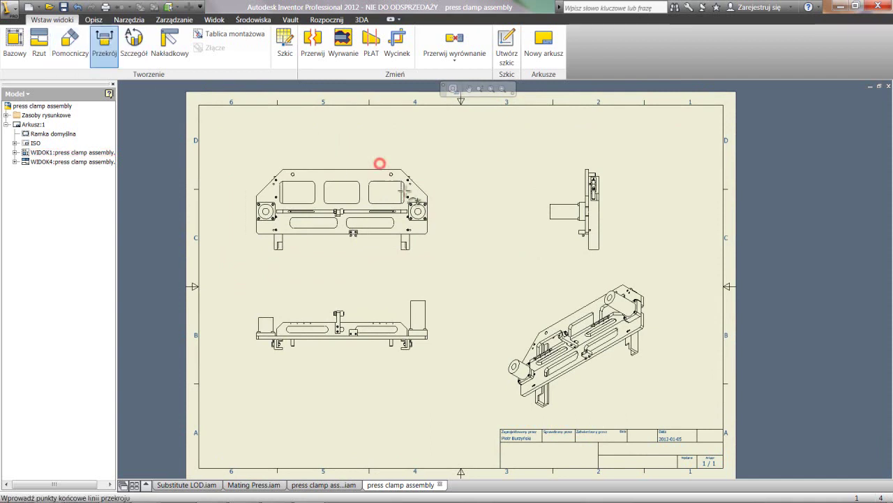
pyautogui.scroll(-2, 382, 167)
pyautogui.scroll(5, 401, 192)
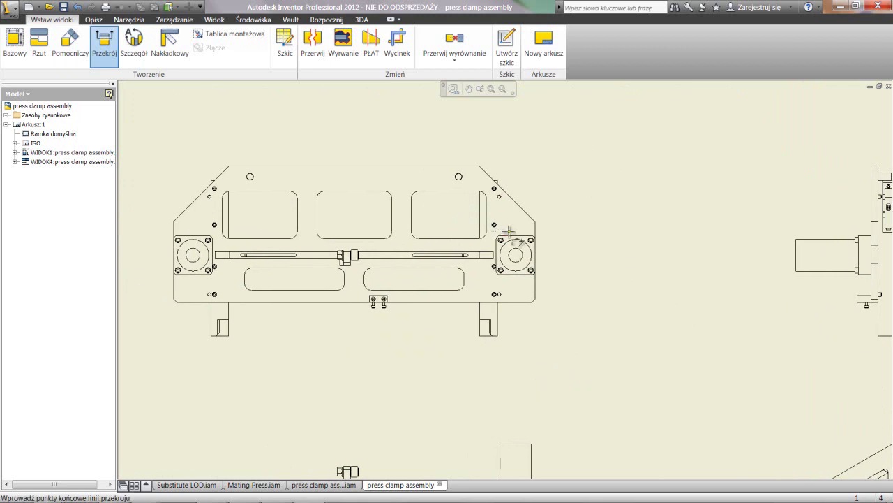
pyautogui.click(516, 141)
pyautogui.click(516, 255)
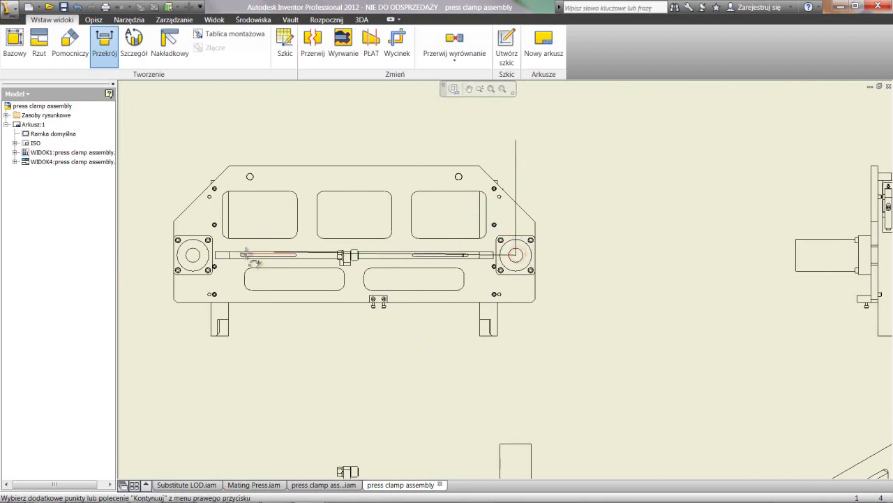
pyautogui.click(194, 255)
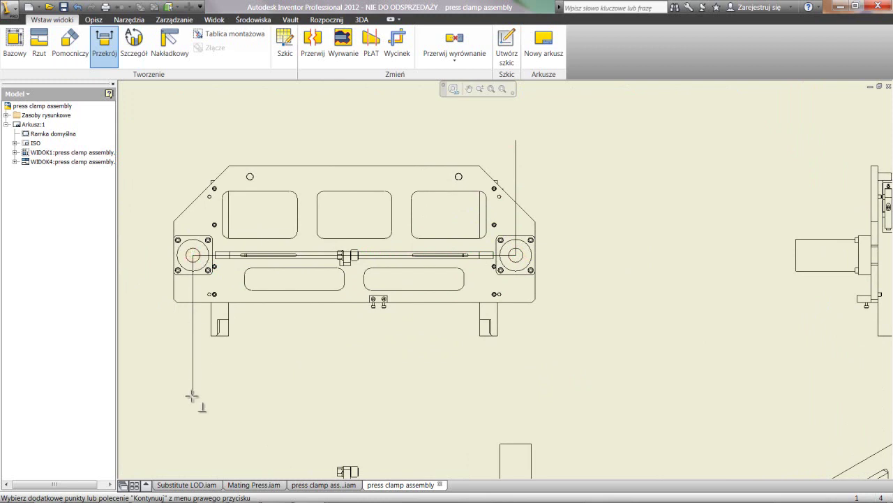
pyautogui.click(193, 394)
# Finish the cutting line, place the 1:5 full-depth section view between the base and side views, and inspect the cut.
pyautogui.rightClick(249, 368)
pyautogui.click(255, 373)
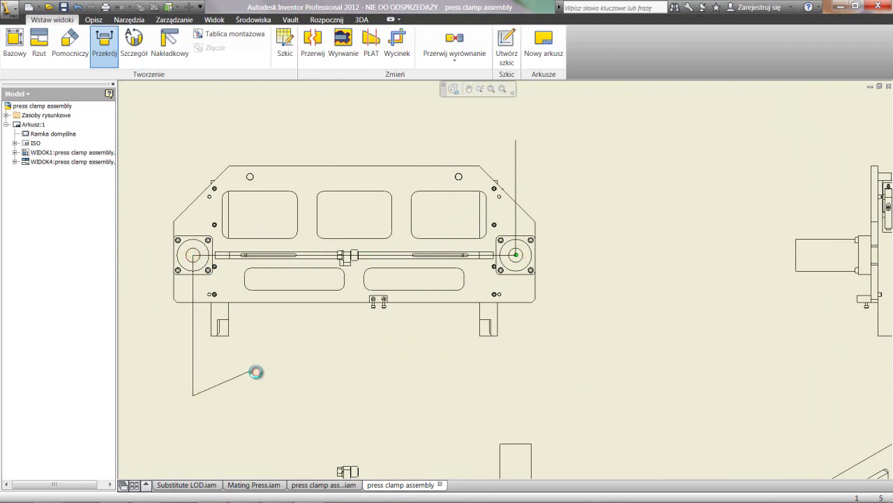
pyautogui.scroll(-4, 256, 377)
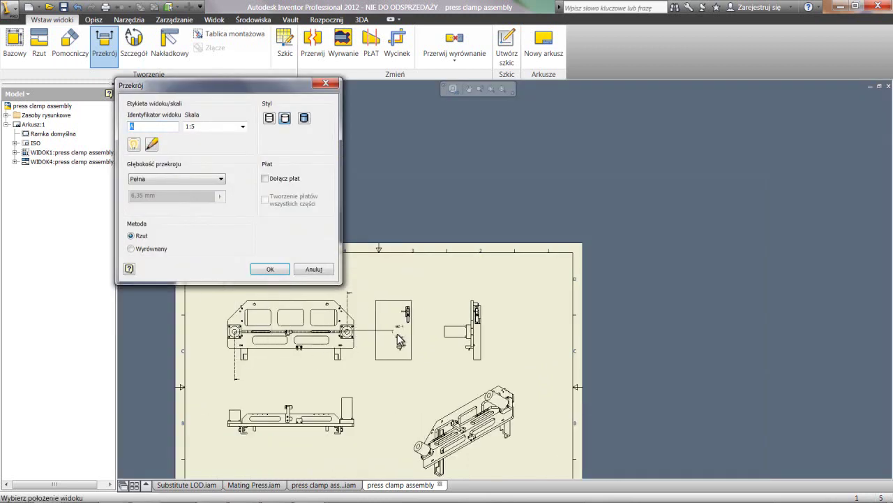
pyautogui.click(403, 379)
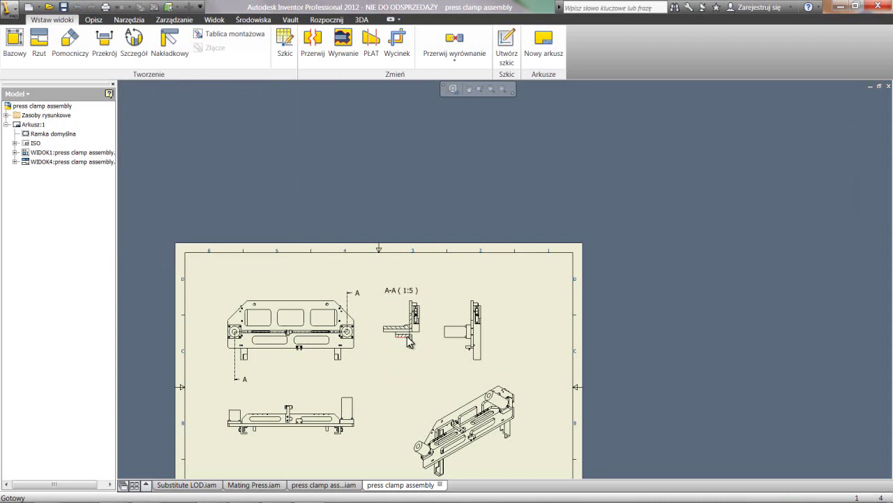
pyautogui.scroll(4, 403, 339)
pyautogui.scroll(1, 419, 283)
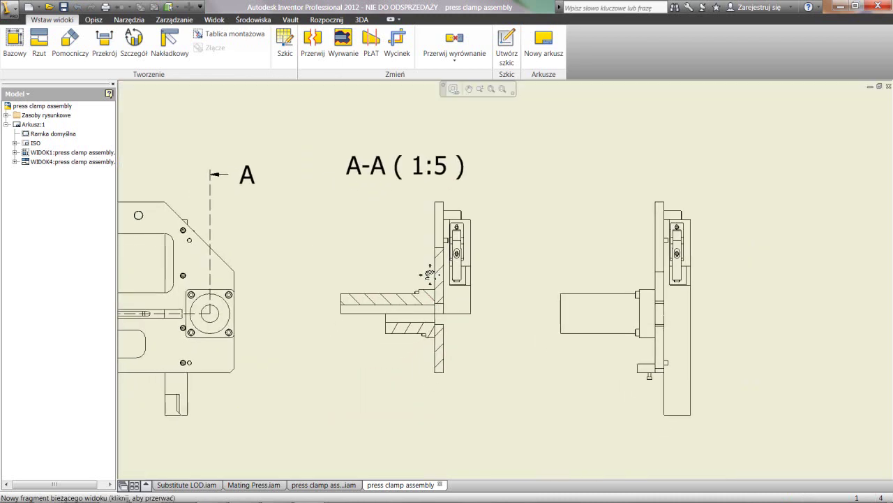
pyautogui.scroll(2, 424, 271)
pyautogui.moveTo(424, 271); pyautogui.dragTo(451, 246, button='middle')
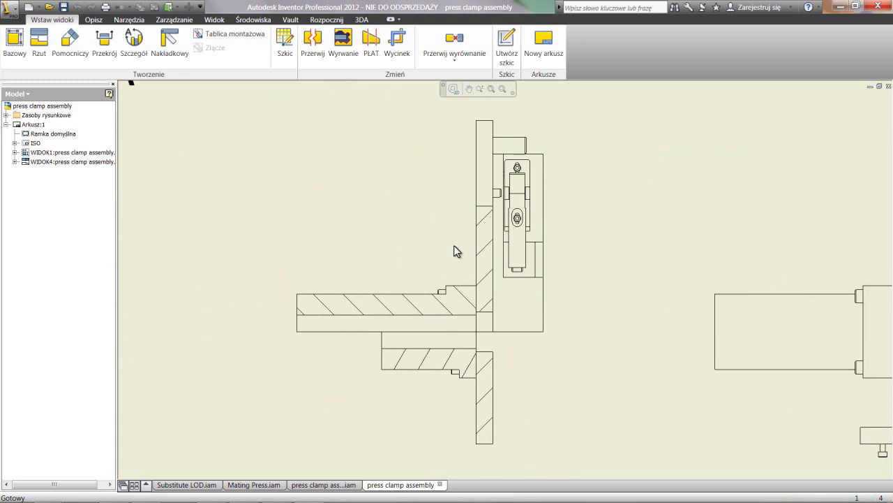
pyautogui.press('Home')
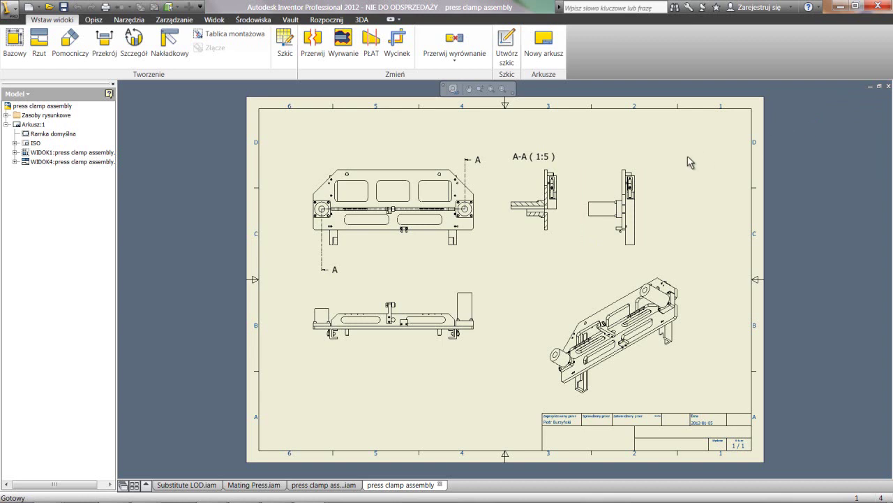
# Create a parts list from the base view with the Tylko części view, enabling that bill of materials view in the assembly.
pyautogui.click(93, 19)
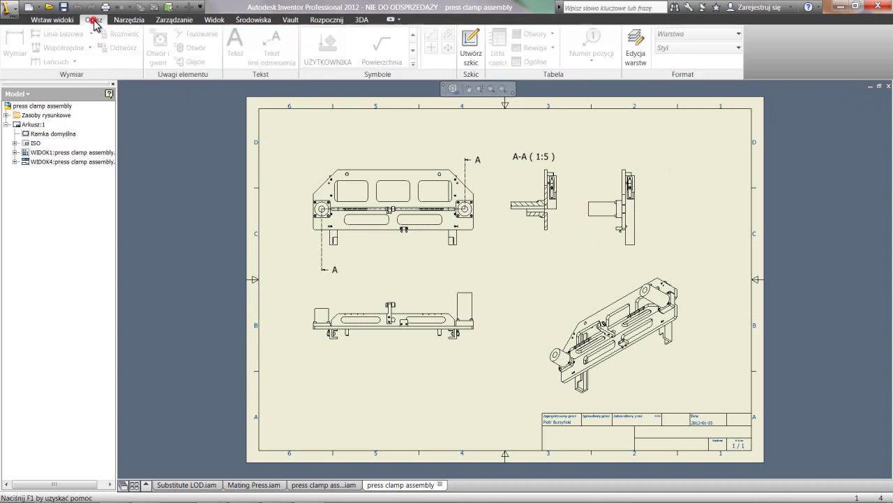
pyautogui.click(498, 50)
pyautogui.click(442, 165)
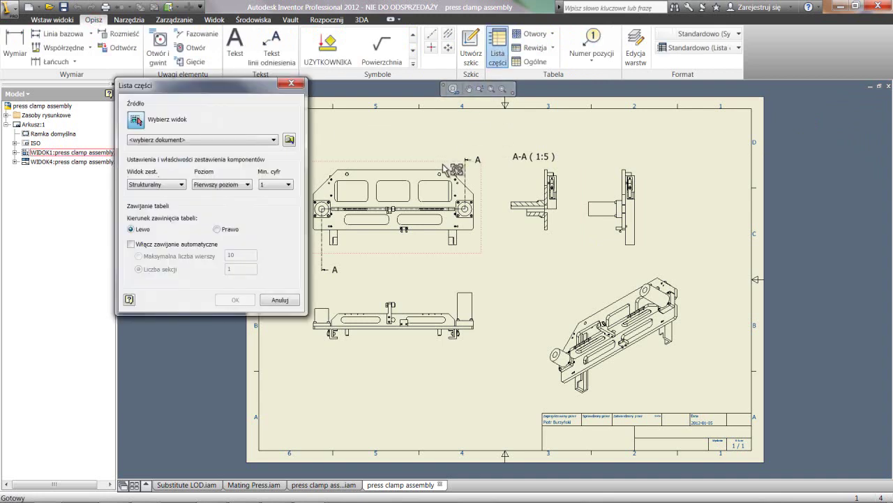
pyautogui.click(166, 185)
pyautogui.click(159, 202)
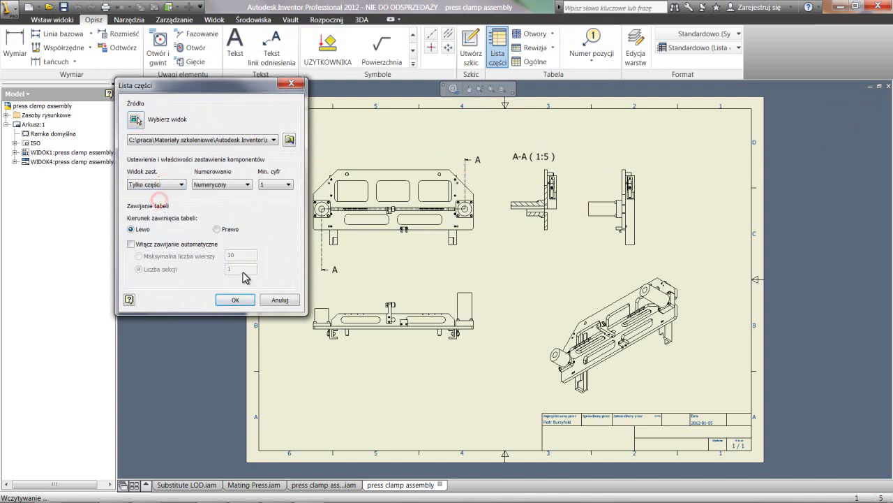
pyautogui.click(237, 301)
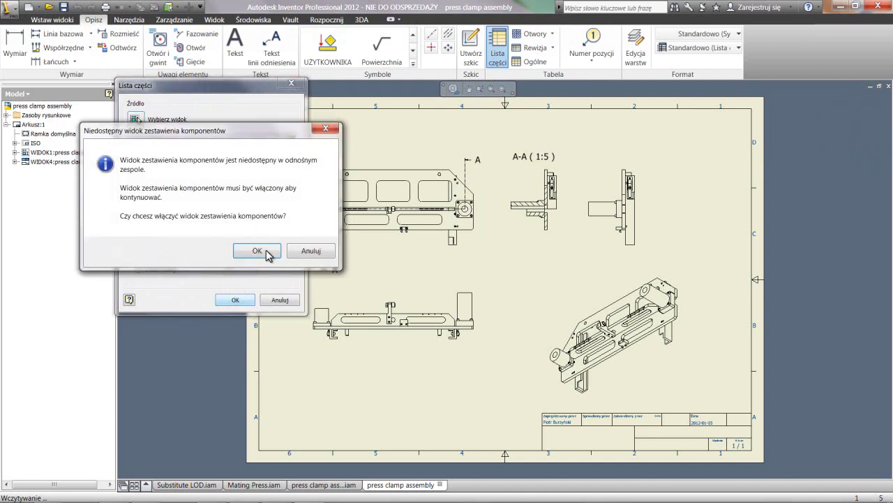
pyautogui.click(265, 249)
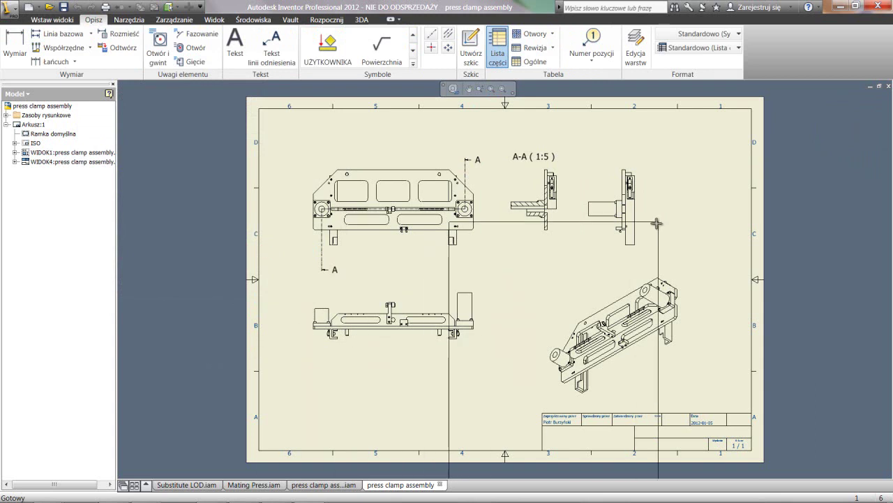
# Place the parts list beyond the sheet's upper-right corner, save the changes to press clamp assembly.iam, and maximize the drawing window.
pyautogui.moveTo(817, 132); pyautogui.dragTo(729, 138, button='middle')
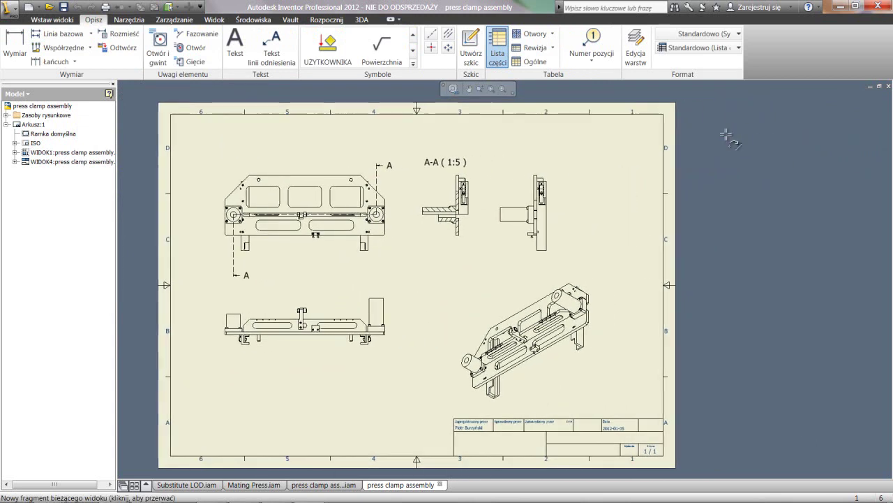
pyautogui.click(812, 112)
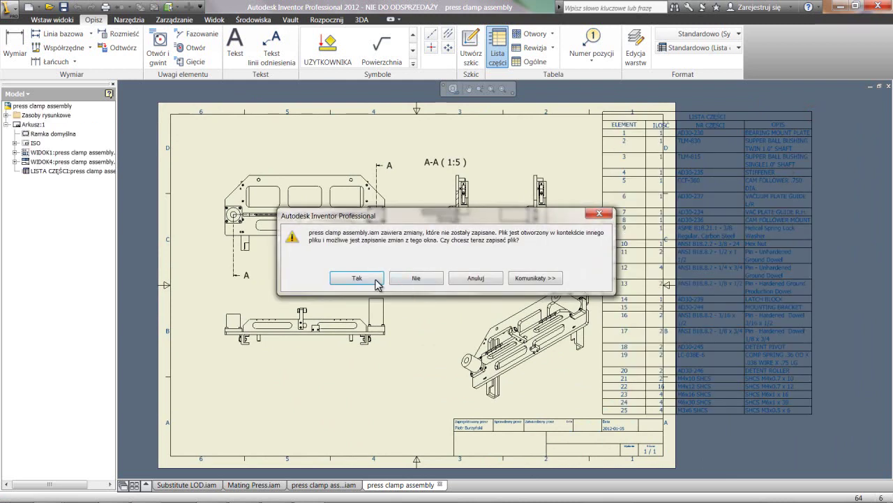
pyautogui.click(368, 279)
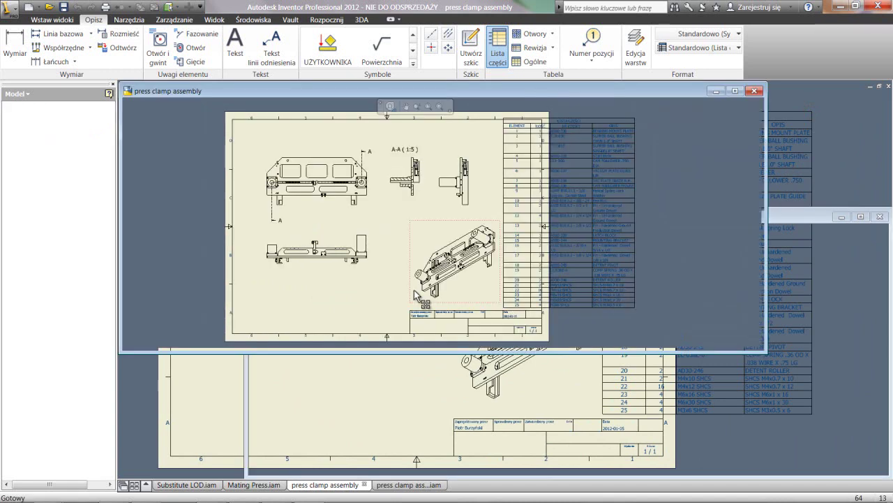
pyautogui.doubleClick(497, 94)
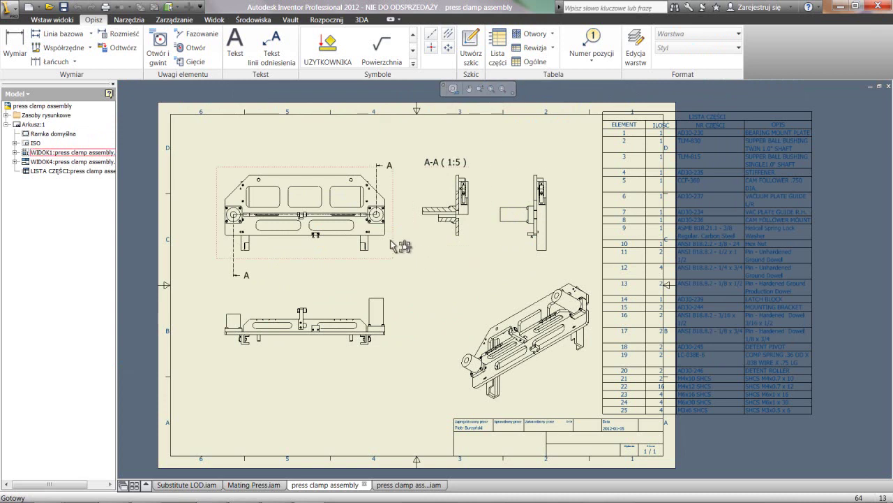
# Regroup the views toward the sheet's upper left, shift the section label with its view, and move the isometric view to the lower left.
pyautogui.moveTo(402, 244); pyautogui.dragTo(365, 199)
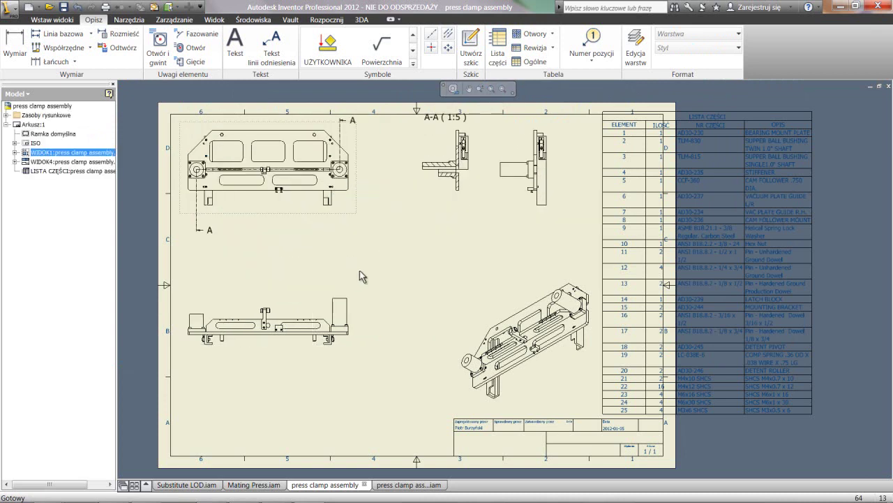
pyautogui.moveTo(346, 286); pyautogui.dragTo(340, 238)
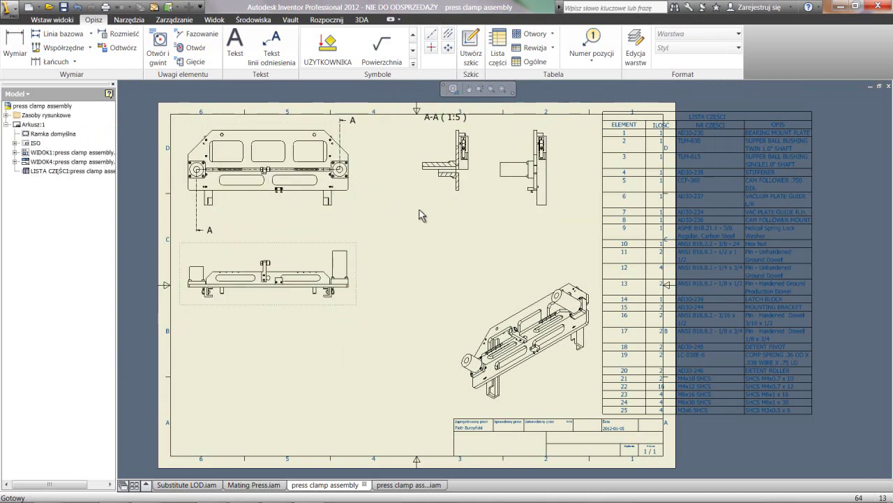
pyautogui.moveTo(437, 197); pyautogui.dragTo(395, 196)
pyautogui.moveTo(406, 117); pyautogui.dragTo(384, 130)
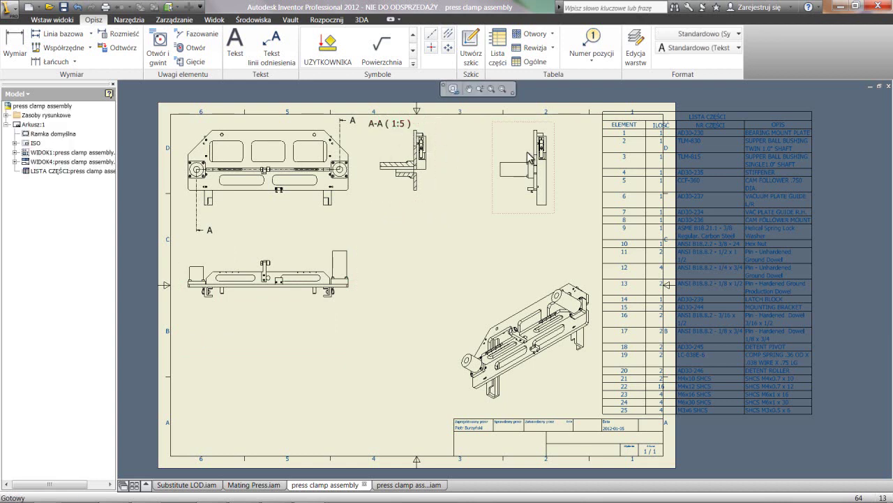
pyautogui.moveTo(497, 145); pyautogui.dragTo(446, 142)
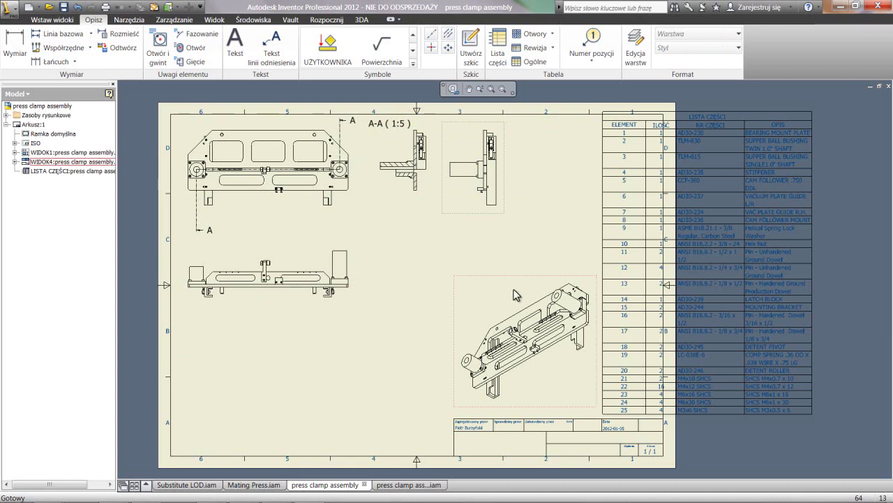
pyautogui.moveTo(507, 279); pyautogui.dragTo(230, 322)
# Snap the parts list into the sheet's right side above the title block and delete the side view it overlaps.
pyautogui.moveTo(626, 244); pyautogui.dragTo(474, 243)
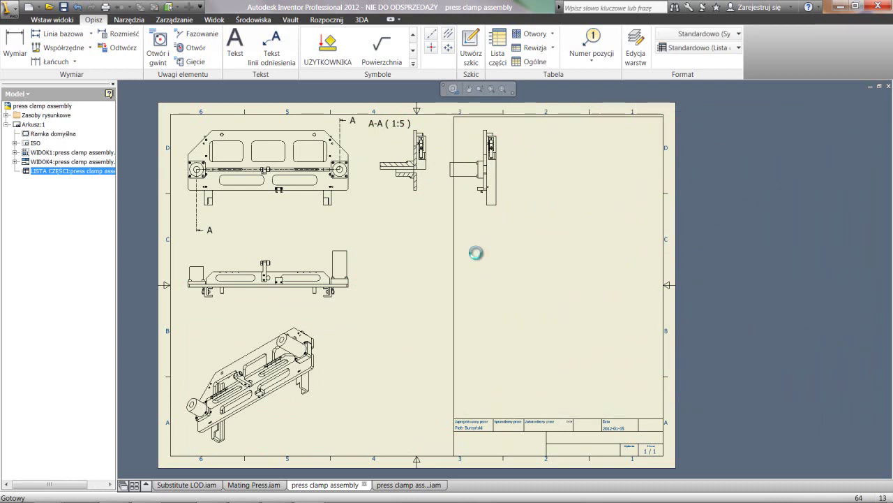
pyautogui.moveTo(450, 180)
pyautogui.mouseDown()
pyautogui.moveTo(447, 197)
pyautogui.moveTo(439, 193)
pyautogui.mouseUp()
pyautogui.rightClick(441, 198)
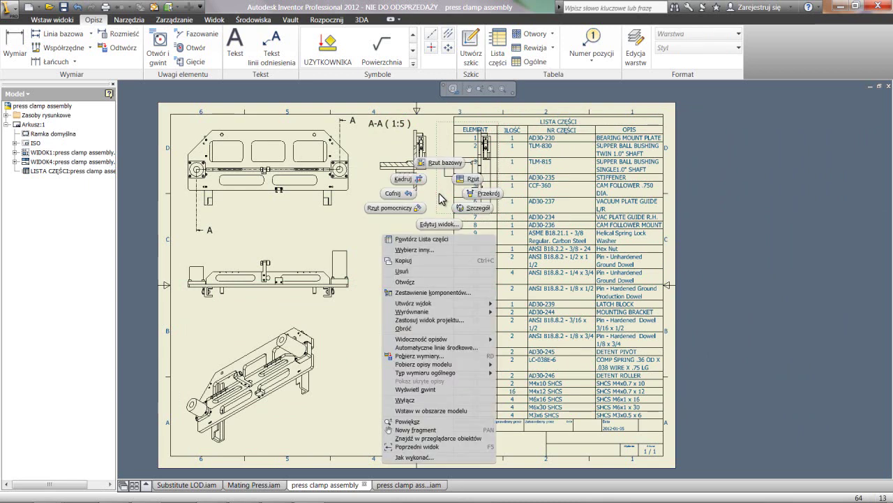
pyautogui.click(424, 273)
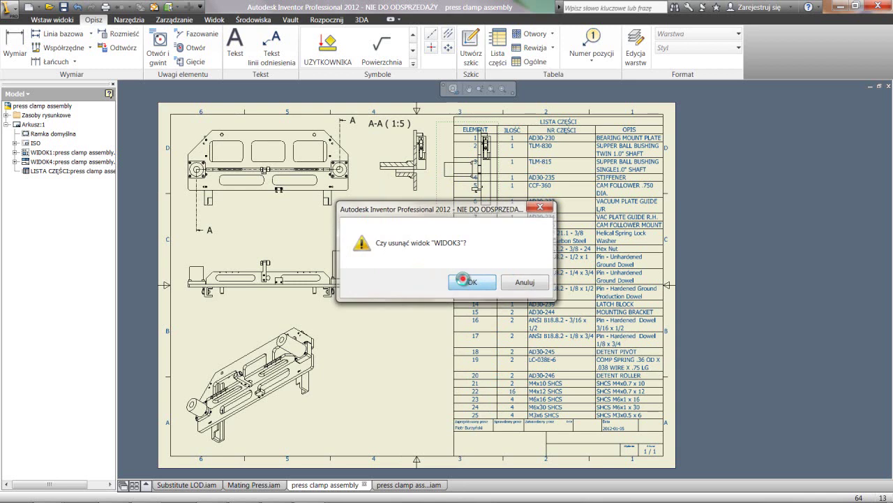
pyautogui.click(465, 281)
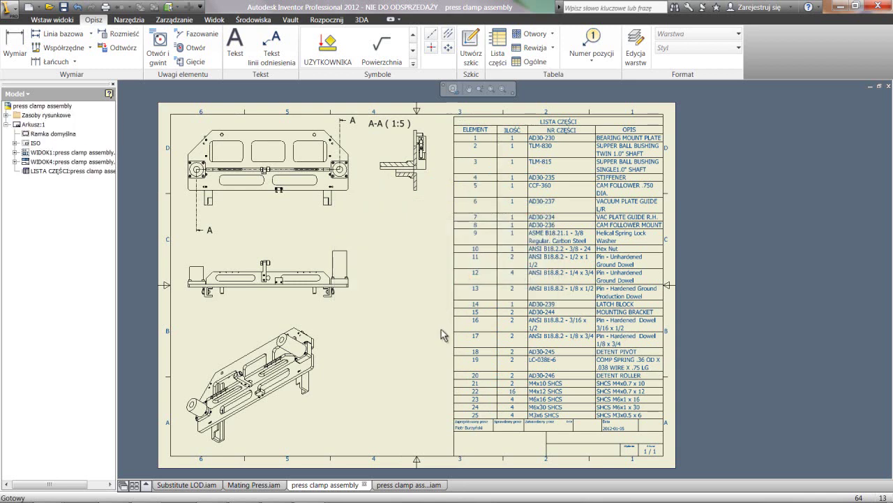
# Save the drawing in the Workspace folder as press clamp assembly.dwg.
pyautogui.press('Home')
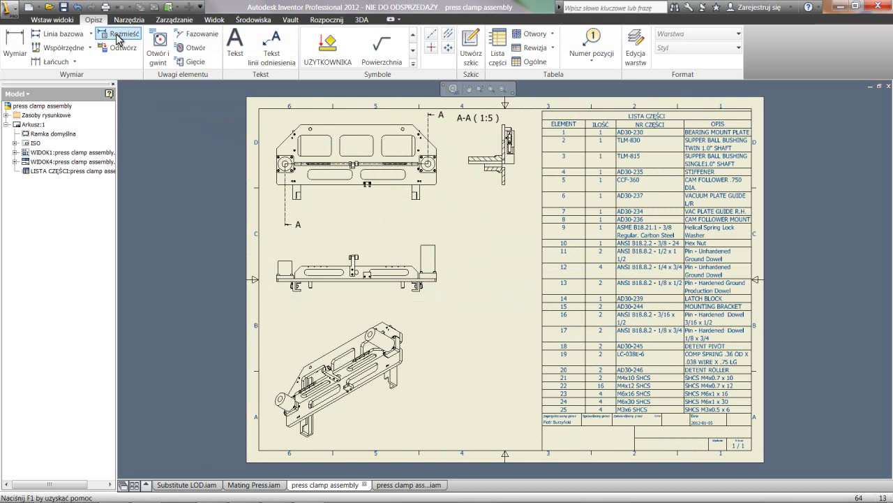
pyautogui.click(63, 7)
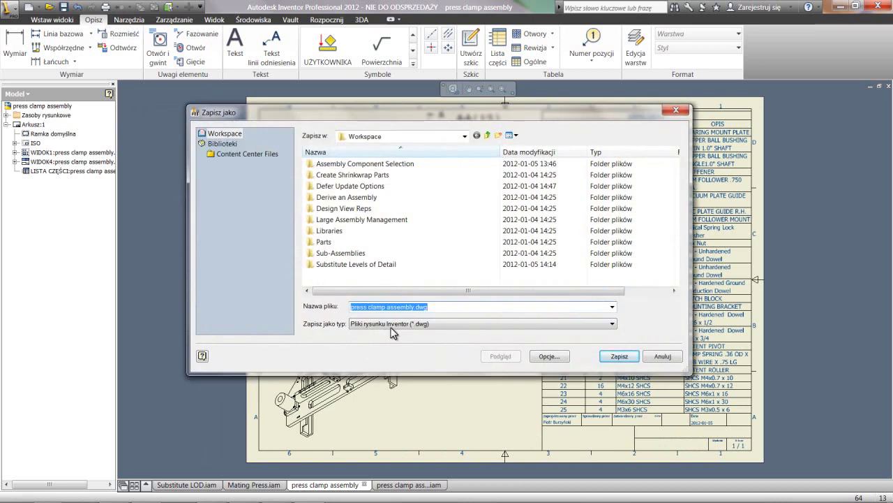
pyautogui.click(618, 356)
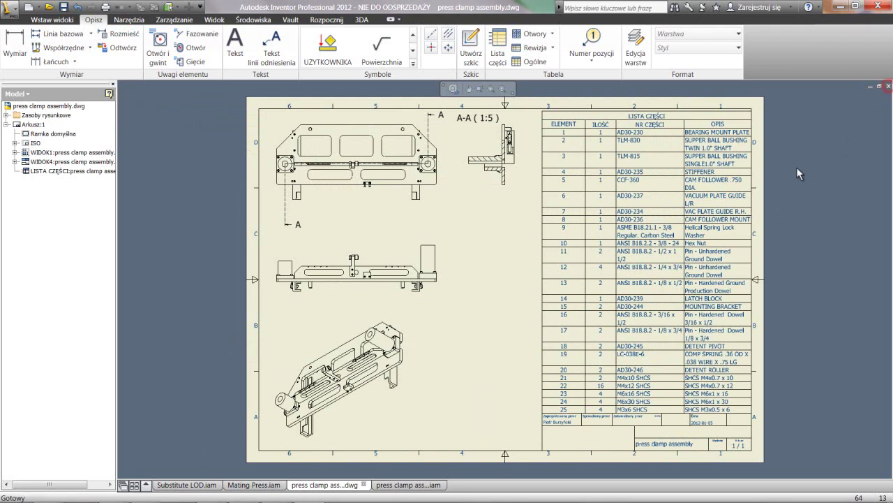
# Close the drawing, press clamp assembly.iam and Mating Press.iam to return to Substitute LOD.iam.
pyautogui.hotkey('ctrl', 'Tab')
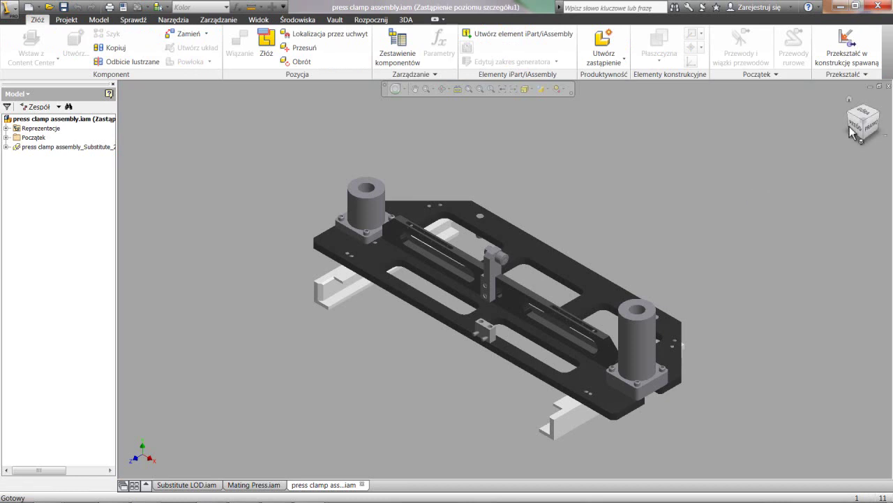
pyautogui.click(890, 87)
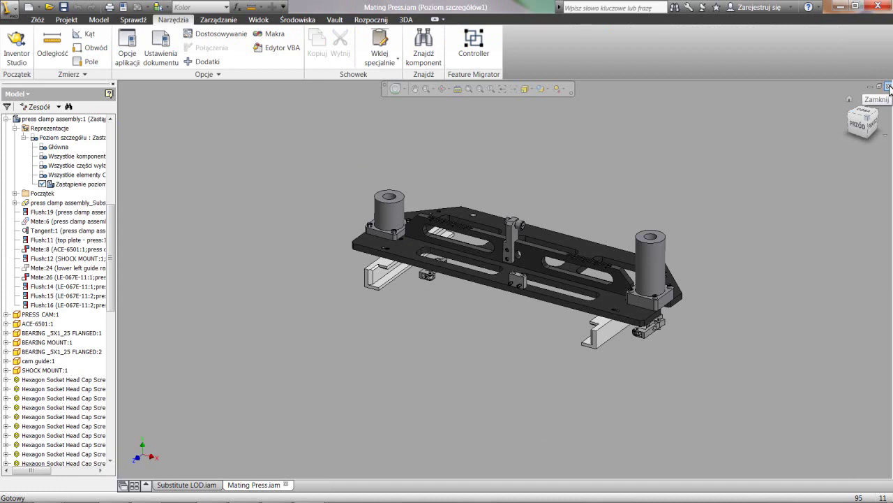
pyautogui.press('F6')
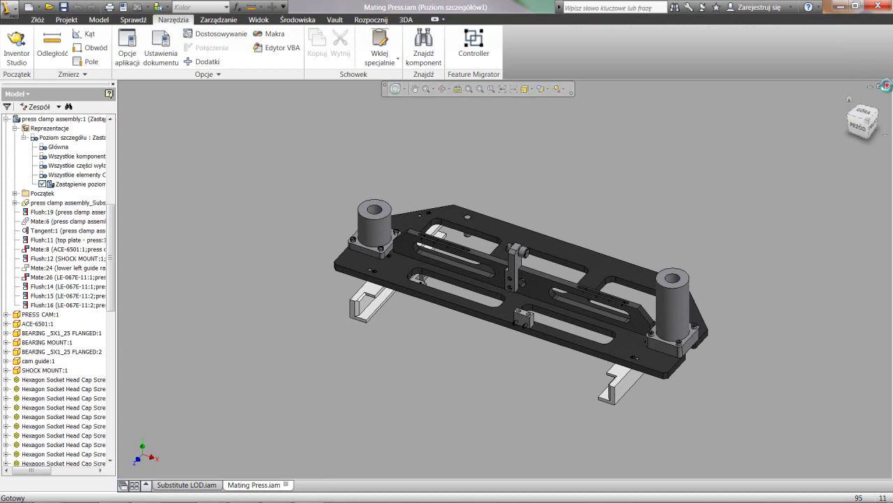
pyautogui.click(888, 86)
pyautogui.click(431, 278)
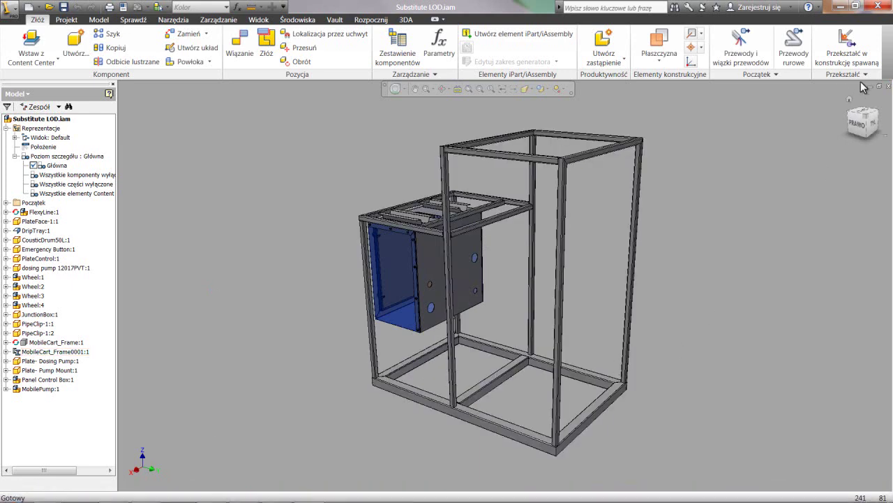
# Close Substitute LOD.iam and make Industrial Machinery - 2010 the active project.
pyautogui.click(888, 87)
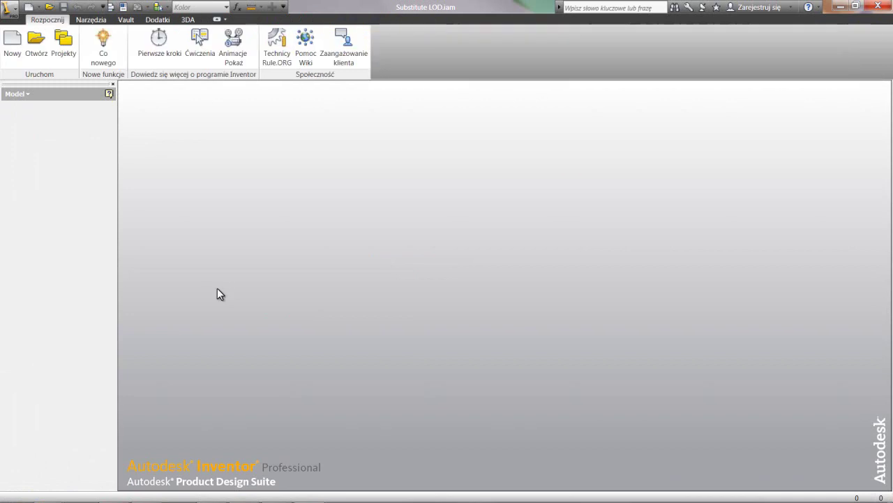
pyautogui.click(64, 43)
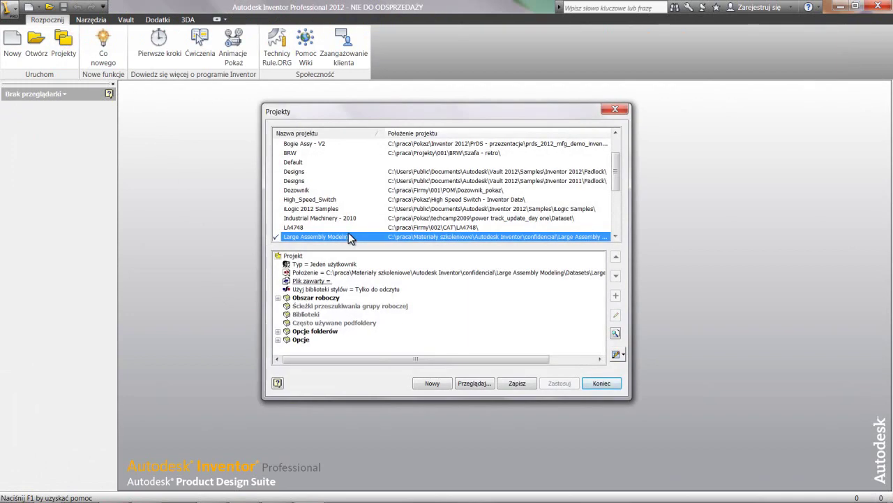
pyautogui.click(301, 228)
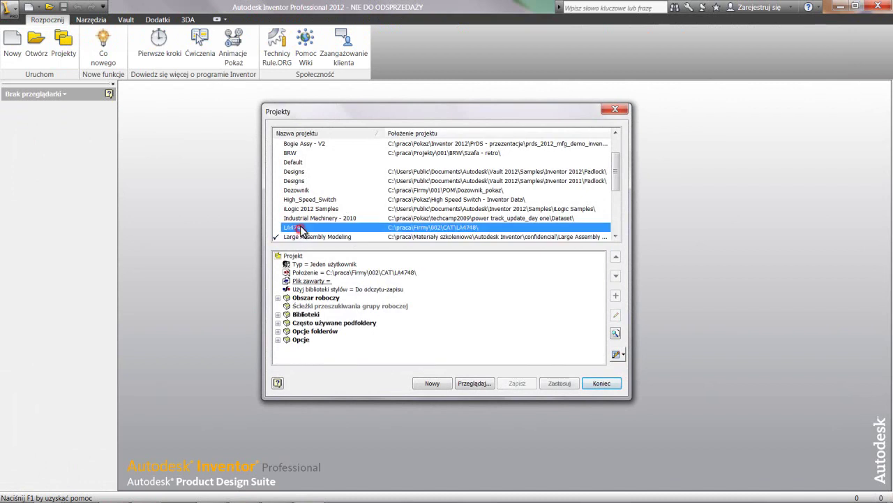
pyautogui.scroll(-1, 301, 229)
pyautogui.doubleClick(312, 190)
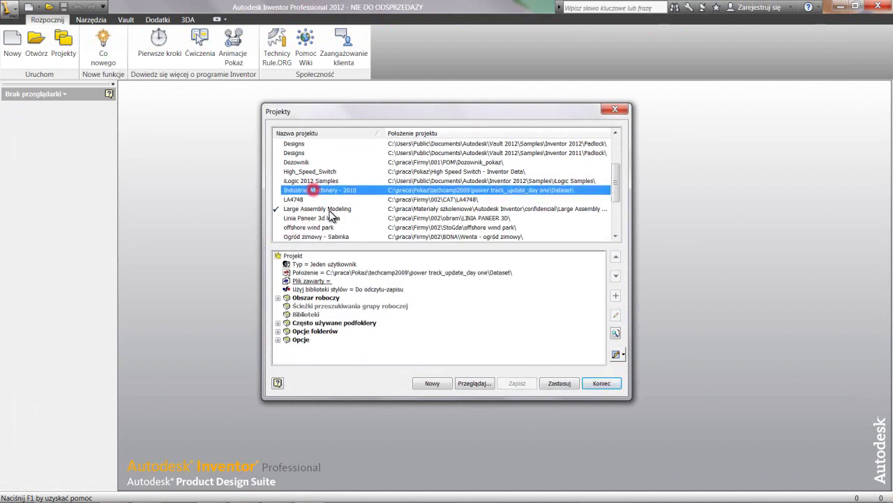
pyautogui.click(593, 382)
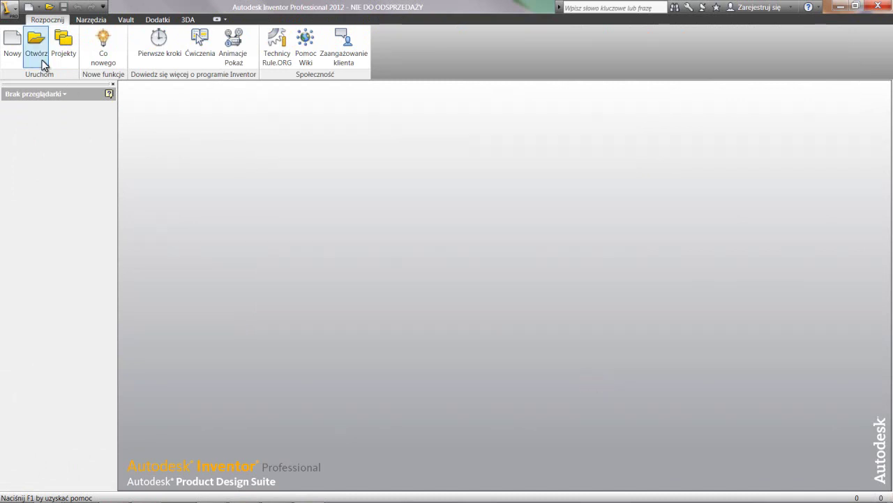
# Bring up the dialog for opening an existing file and enlarge it to show more folders and files.
pyautogui.click(36, 44)
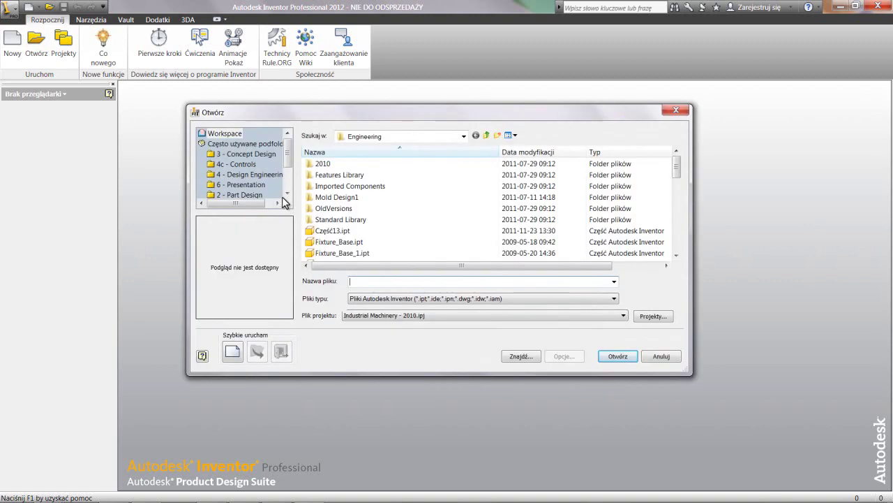
pyautogui.moveTo(289, 154); pyautogui.dragTo(278, 112)
pyautogui.moveTo(656, 361); pyautogui.dragTo(714, 418)
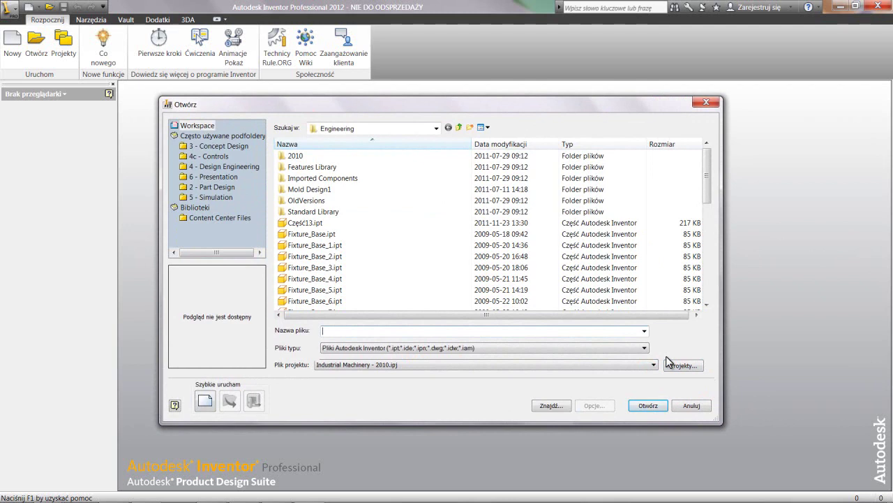
# Check the computer's basic system information in Windows and its graphics card in Device Manager, and return to the Inventor open dialog.
pyautogui.press('super+Pause')
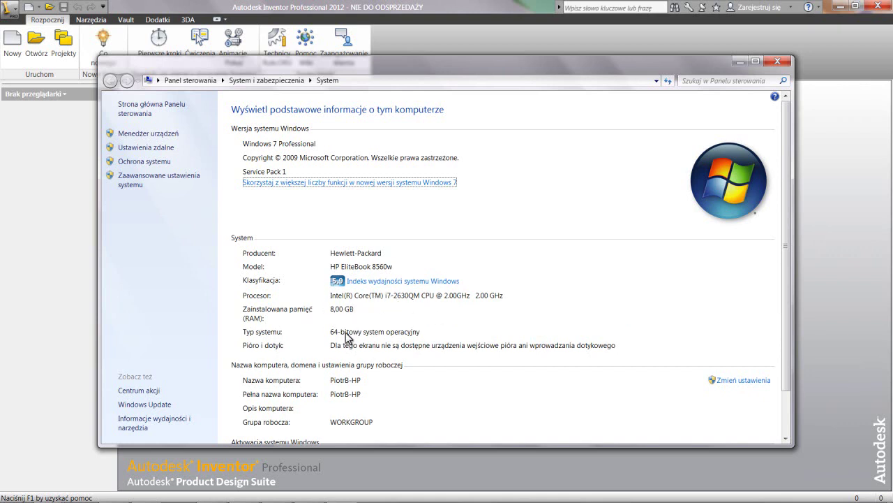
pyautogui.scroll(-1, 351, 334)
pyautogui.scroll(1, 349, 325)
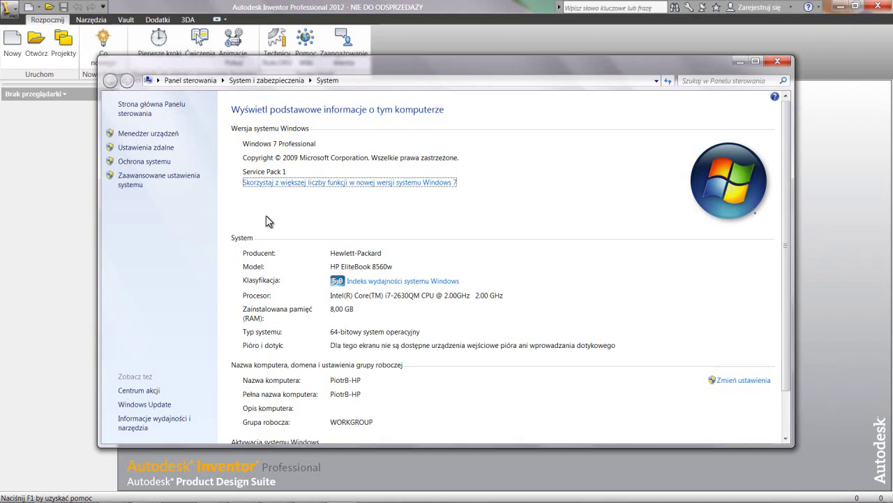
pyautogui.click(169, 135)
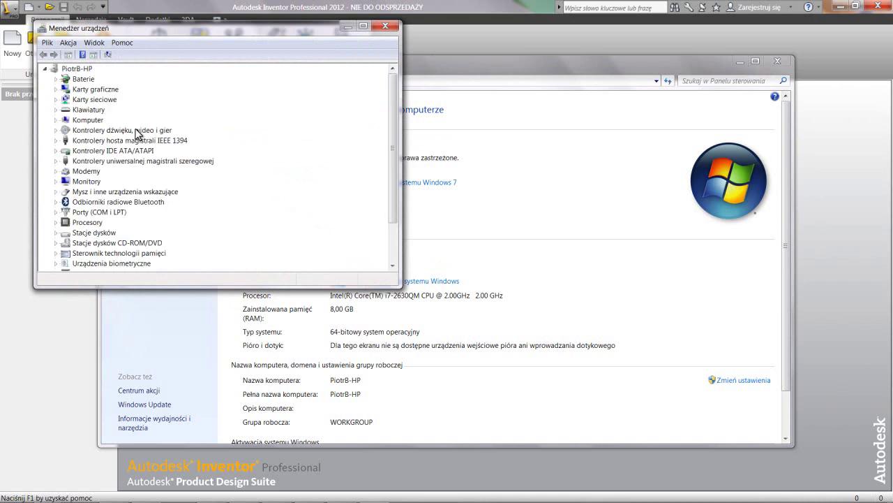
pyautogui.click(57, 90)
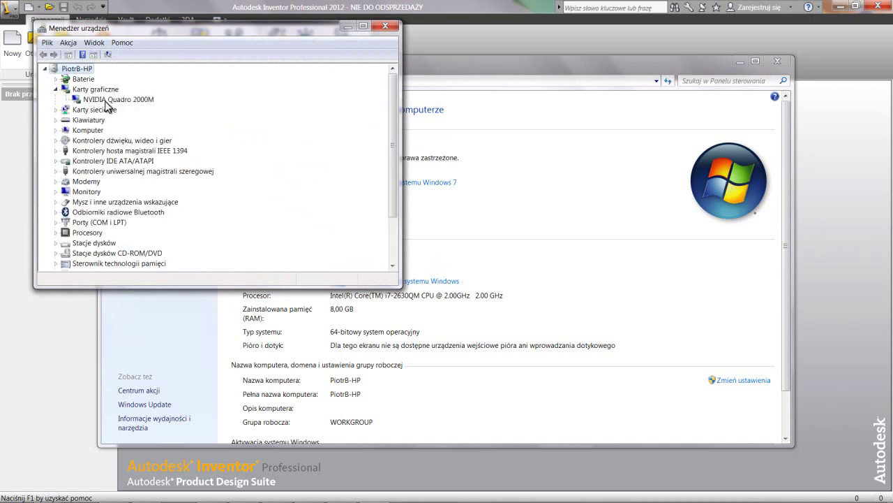
pyautogui.click(384, 28)
pyautogui.click(739, 62)
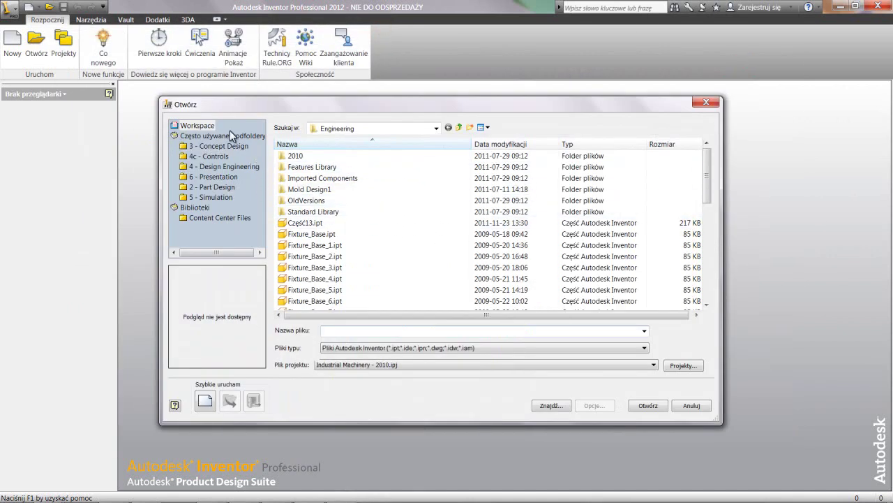
# Browse to the 090620 folder under Engineering, 2010 and select the assembly D-620-000.iam.
pyautogui.click(459, 127)
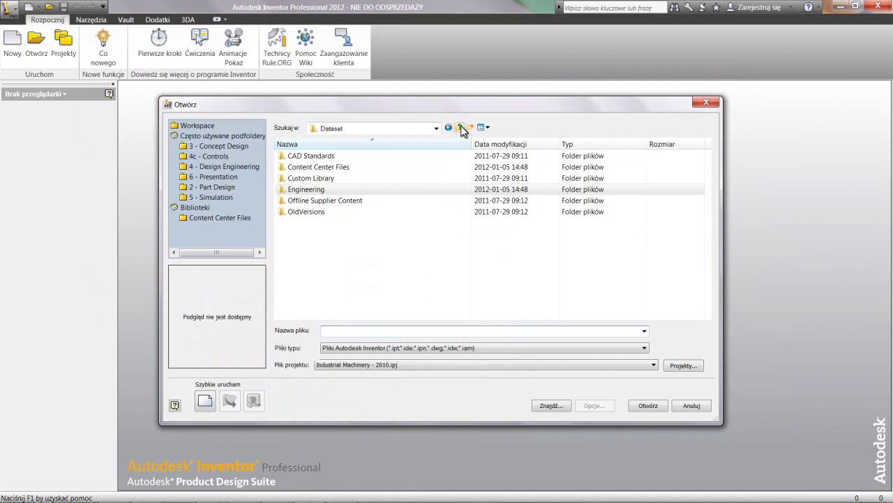
pyautogui.doubleClick(339, 189)
pyautogui.doubleClick(321, 162)
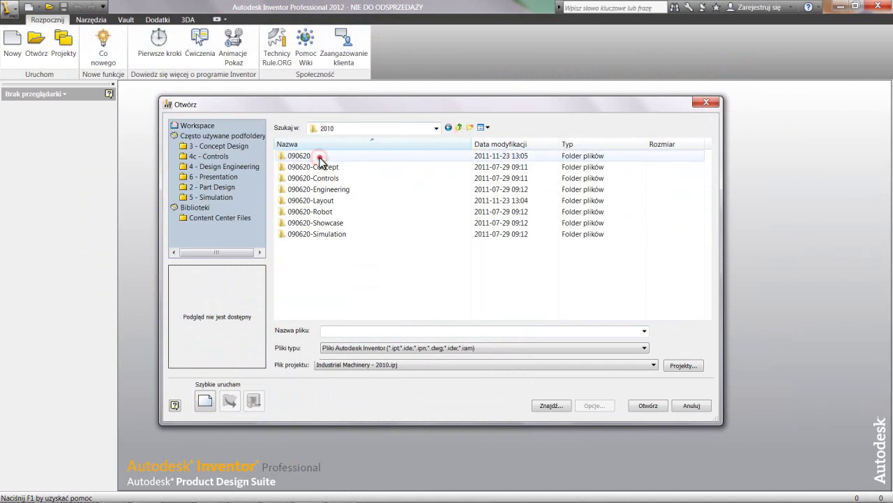
pyautogui.doubleClick(319, 155)
pyautogui.click(550, 257)
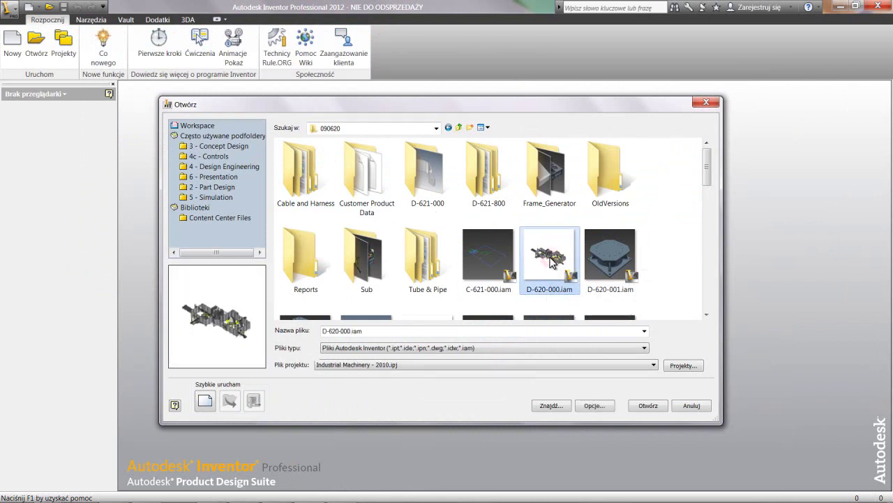
pyautogui.moveTo(551, 258)
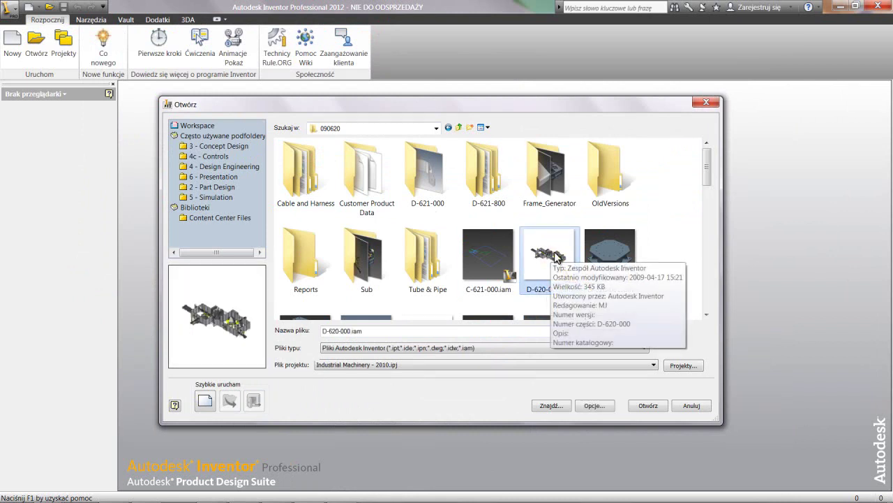
pyautogui.moveTo(707, 170); pyautogui.dragTo(707, 182)
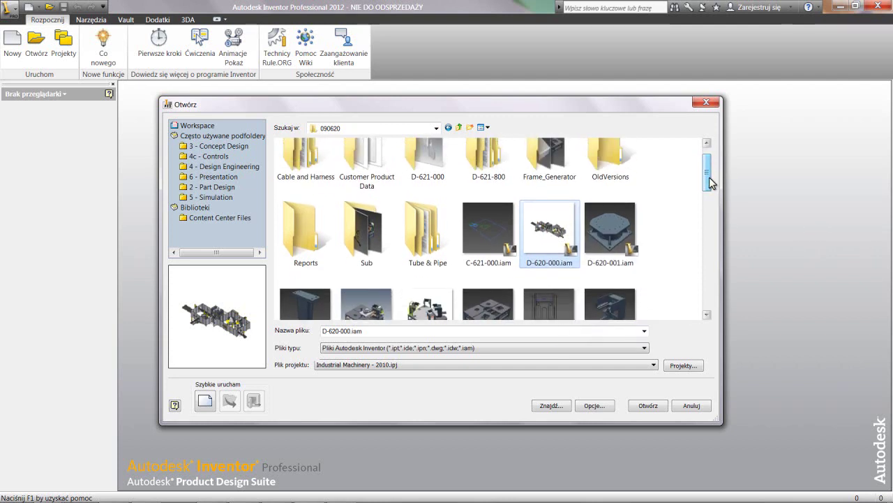
pyautogui.moveTo(552, 244)
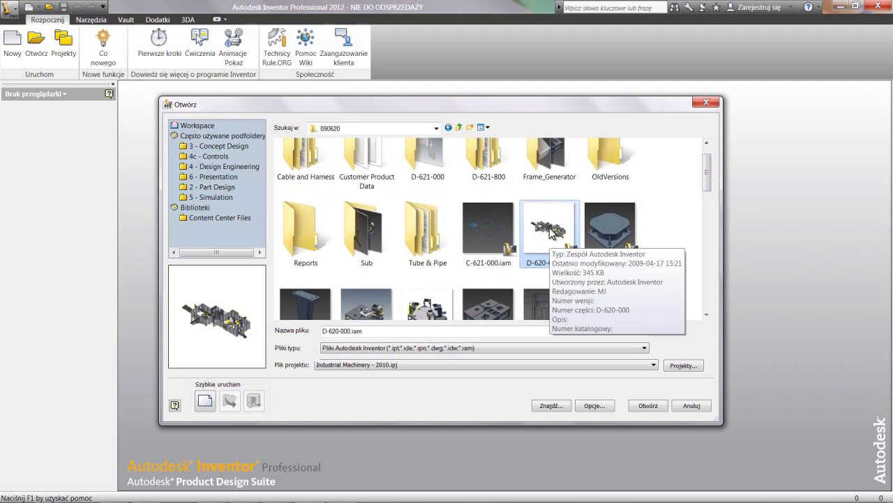
# Open D-620-000.iam with its level of detail representation set to Wszystkie komponenty wyłączone.
pyautogui.click(594, 405)
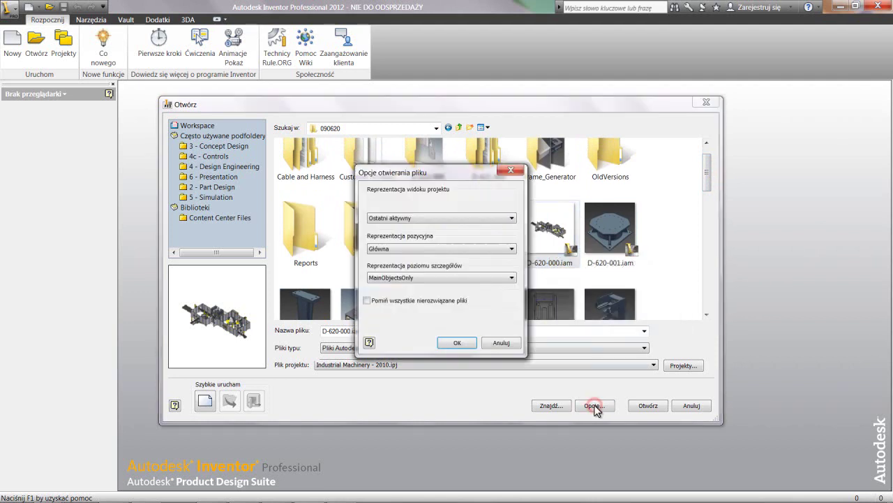
pyautogui.click(468, 278)
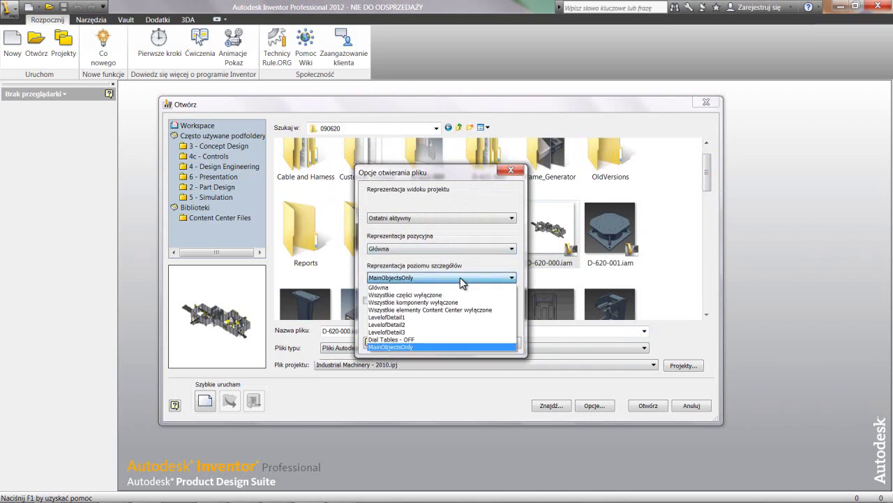
pyautogui.click(406, 295)
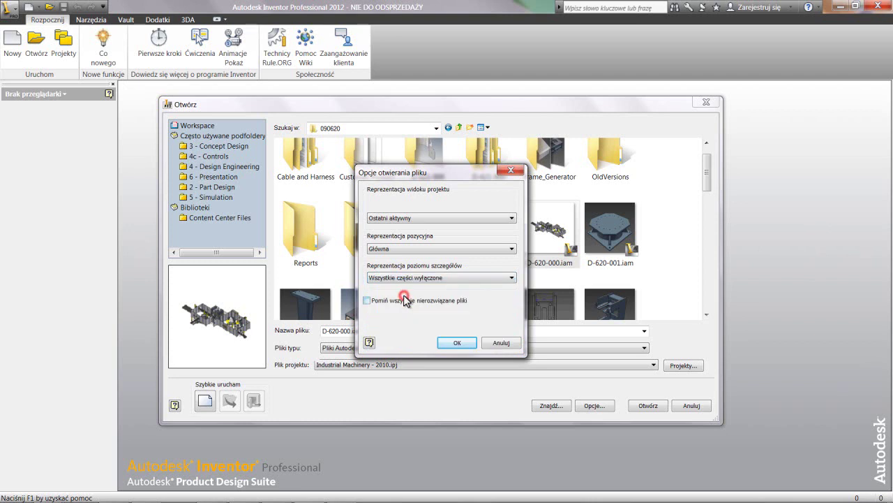
pyautogui.click(450, 277)
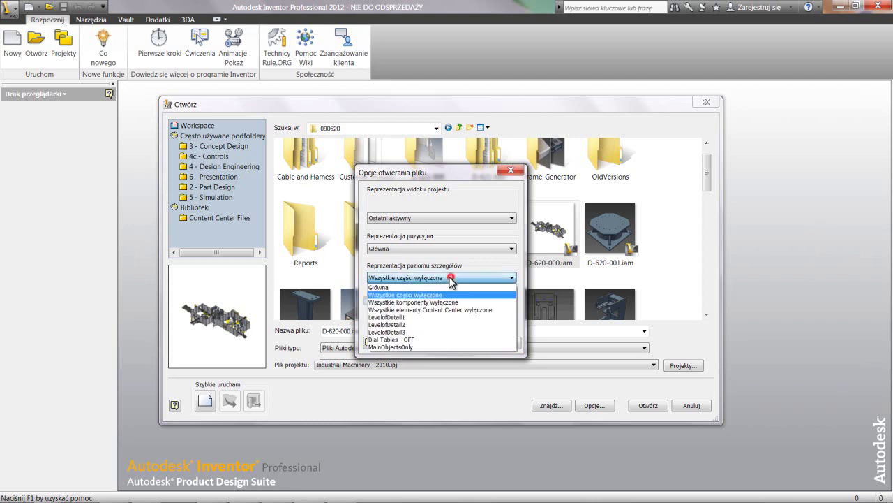
pyautogui.click(439, 302)
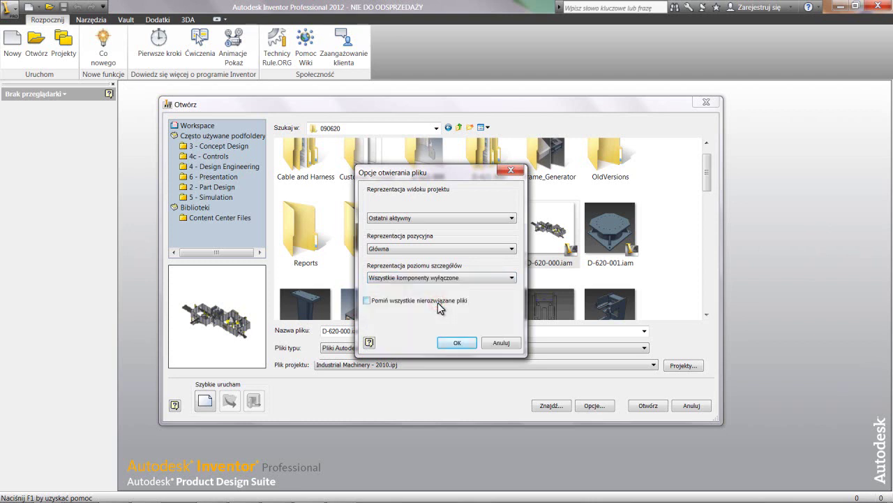
pyautogui.click(455, 342)
pyautogui.click(648, 405)
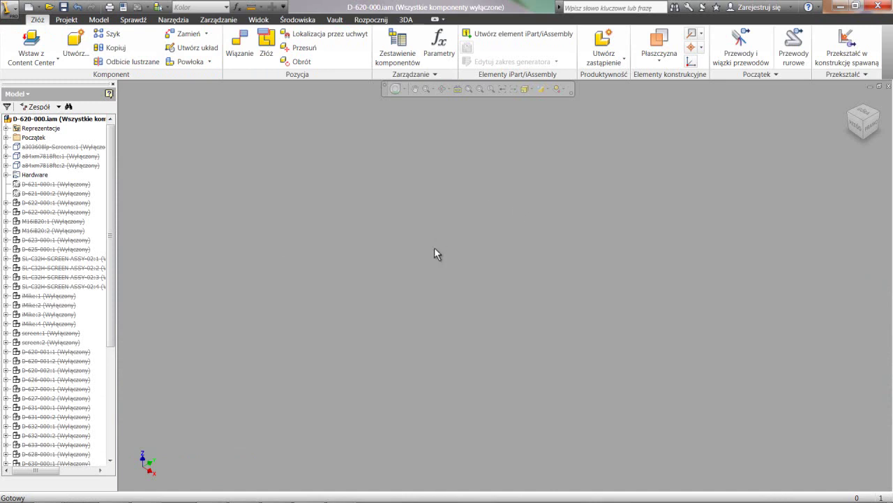
# Expand the assembly's level of detail representations and activate MainObjectsOnly, followed by Dial Tables - OFF.
pyautogui.moveTo(111, 179); pyautogui.dragTo(133, 159)
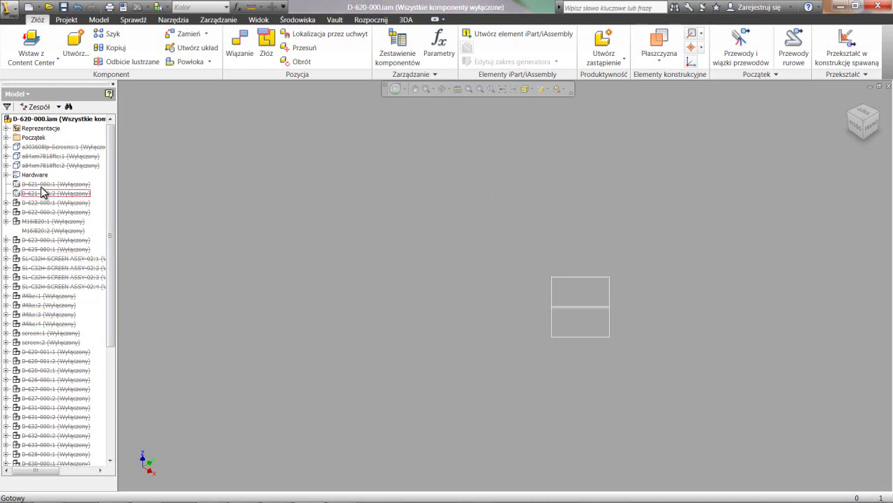
pyautogui.click(6, 128)
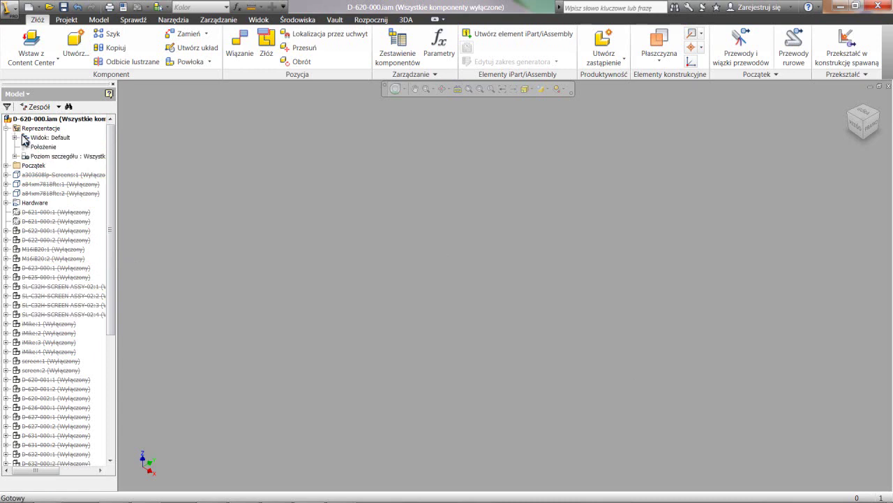
pyautogui.click(16, 156)
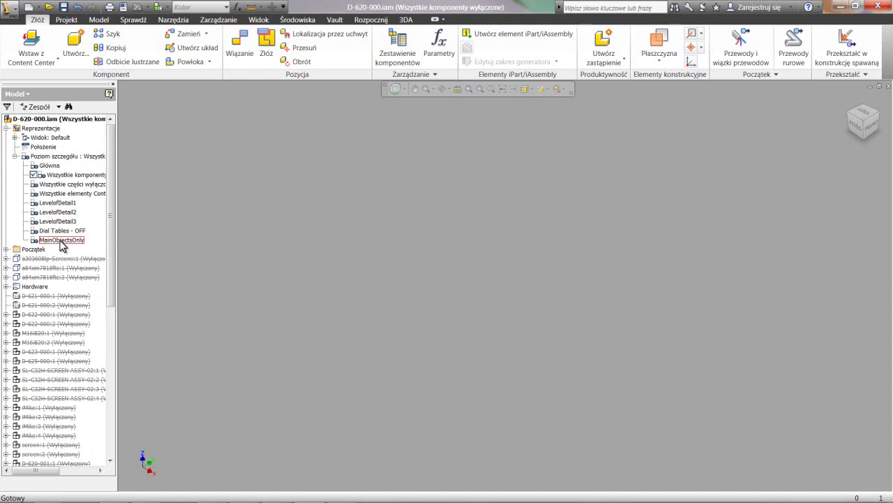
pyautogui.doubleClick(36, 240)
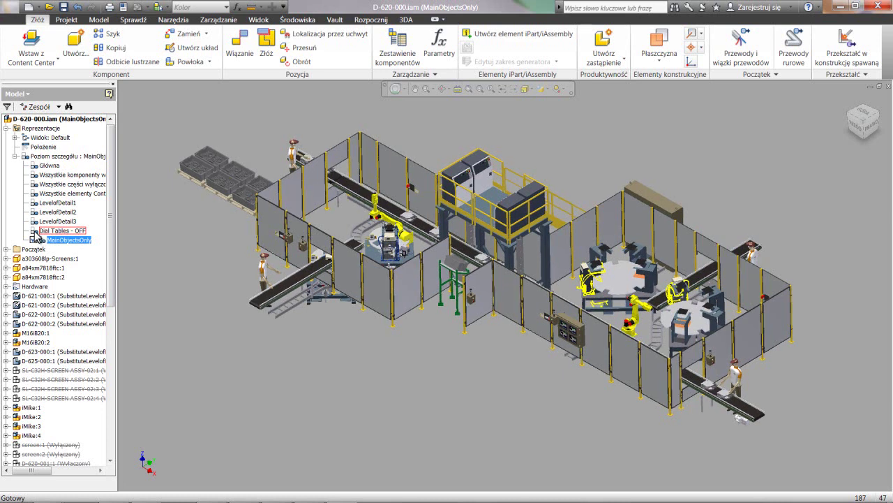
pyautogui.doubleClick(34, 231)
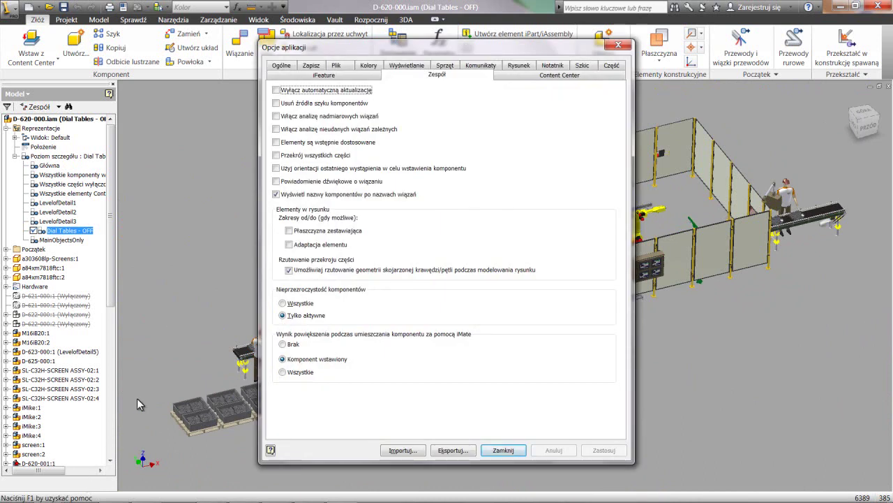
# Set the minimum frame rate to about 3 Hz in the application's display options and apply it.
pyautogui.click(400, 67)
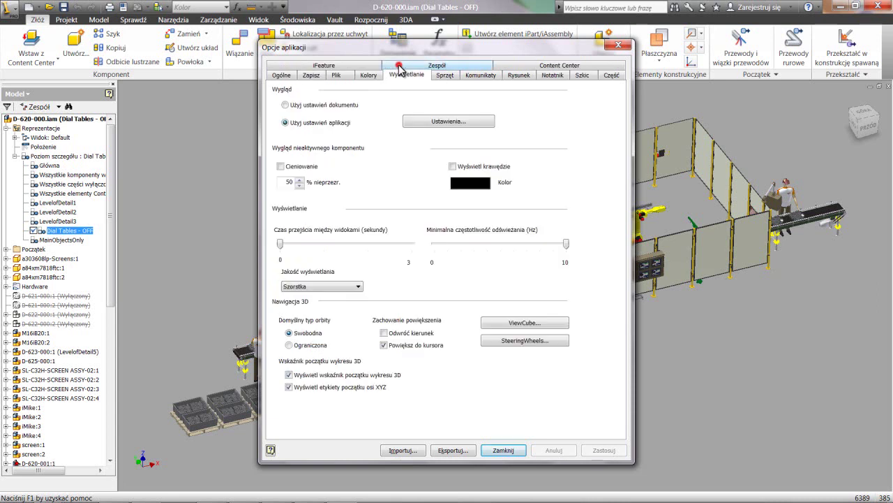
pyautogui.moveTo(566, 245); pyautogui.dragTo(476, 256)
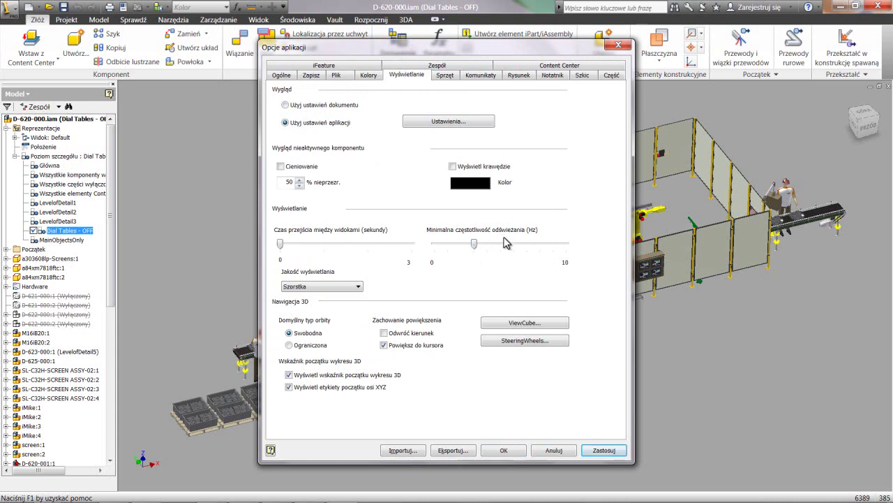
pyautogui.click(504, 451)
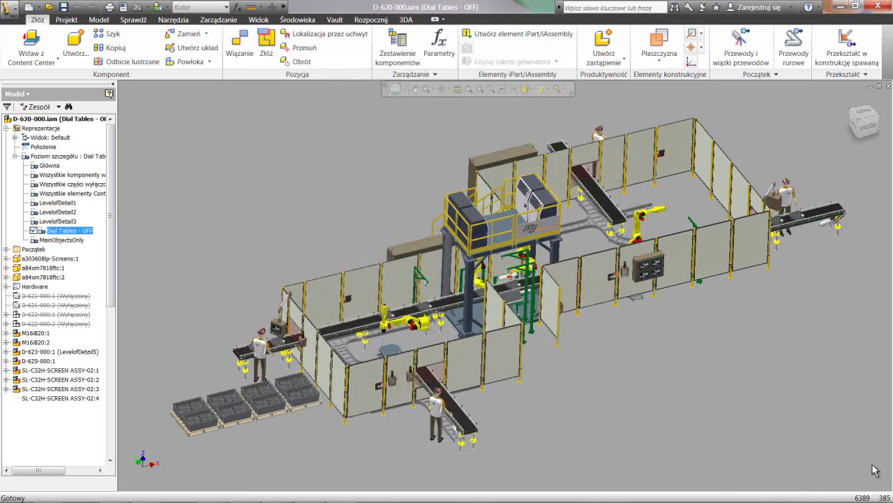
# Return the assembly to its home view and lower the minimum frame rate display option to just above 0 Hz.
pyautogui.press('F6')
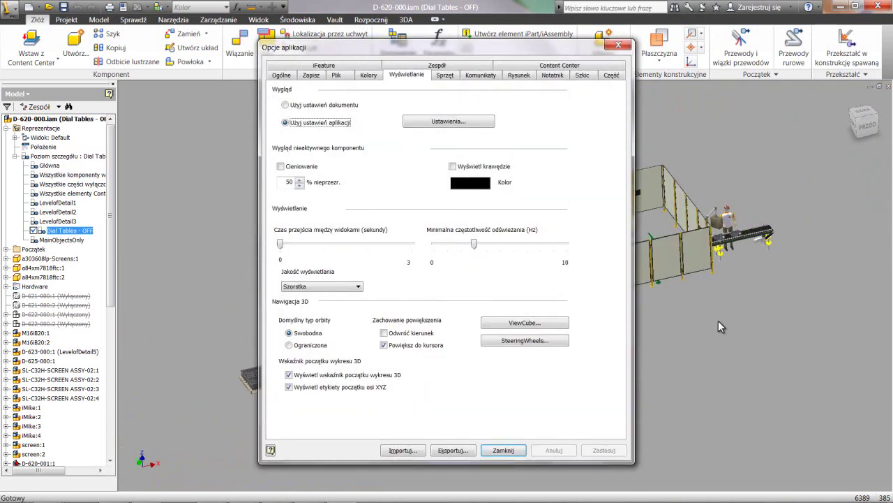
pyautogui.moveTo(474, 244); pyautogui.dragTo(441, 246)
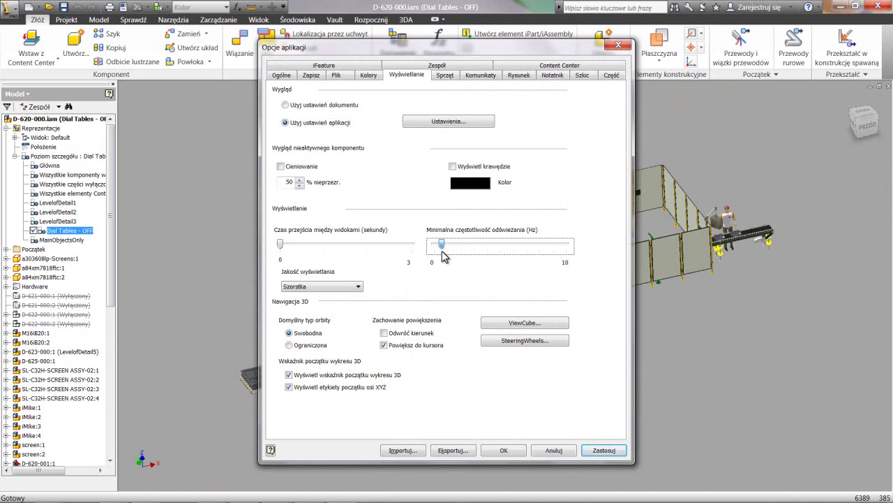
pyautogui.click(502, 452)
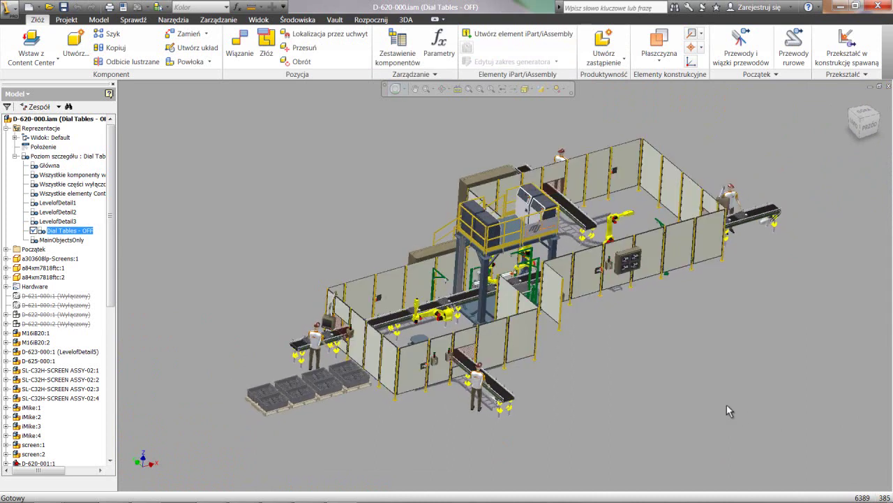
# Orbit the D-620-000 assembly and zoom in and out on its central robot platform to examine the simplified display during view movement.
pyautogui.press('F4')
pyautogui.moveTo(660, 376); pyautogui.dragTo(637, 382)
pyautogui.press('F5')
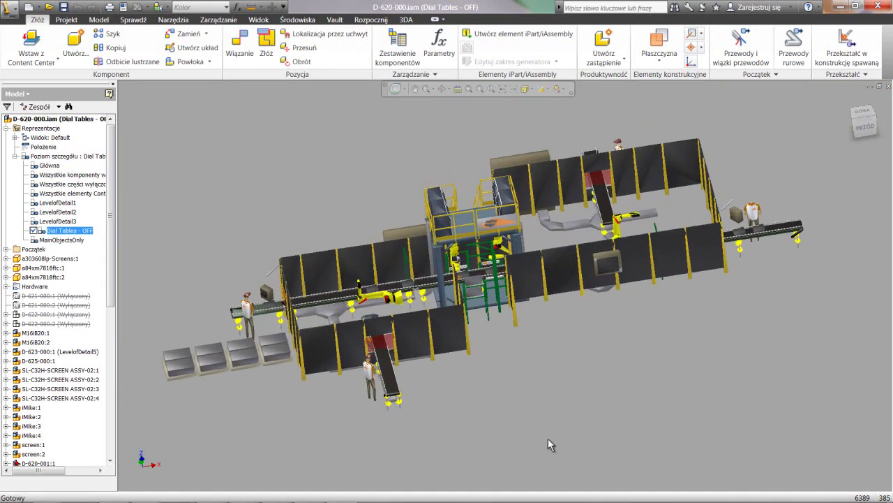
pyautogui.scroll(8, 548, 438)
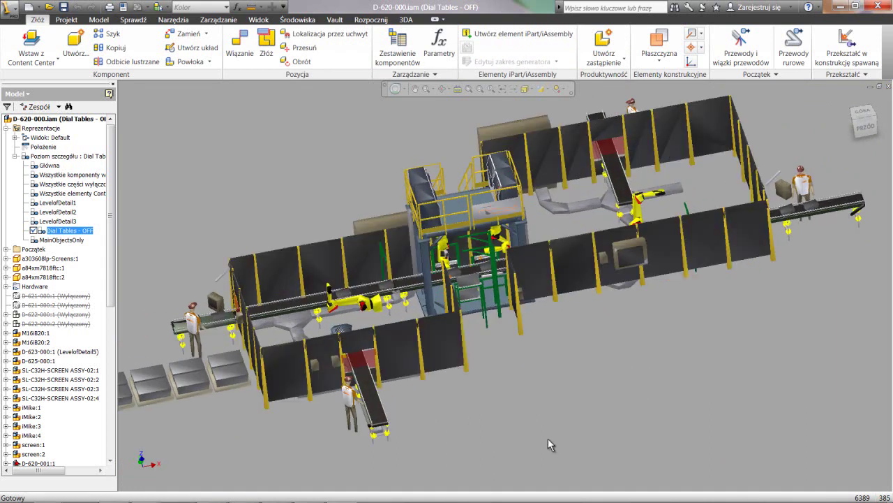
pyautogui.scroll(4, 548, 438)
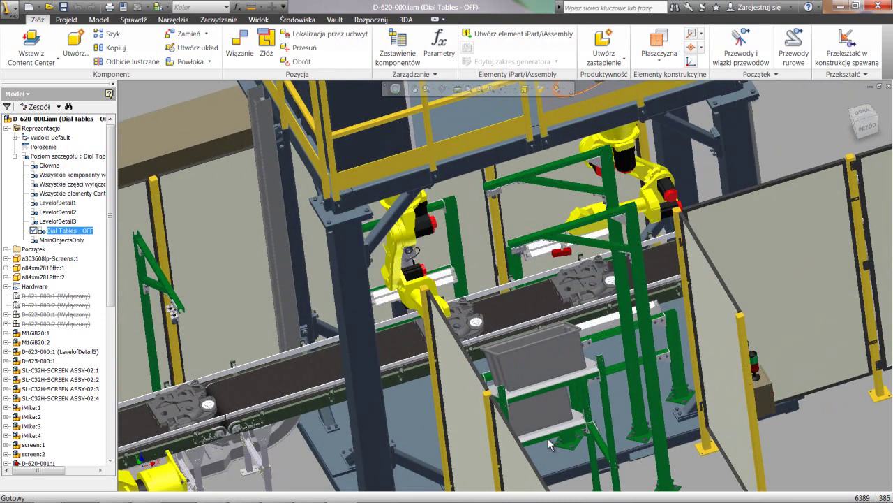
pyautogui.scroll(-4, 548, 437)
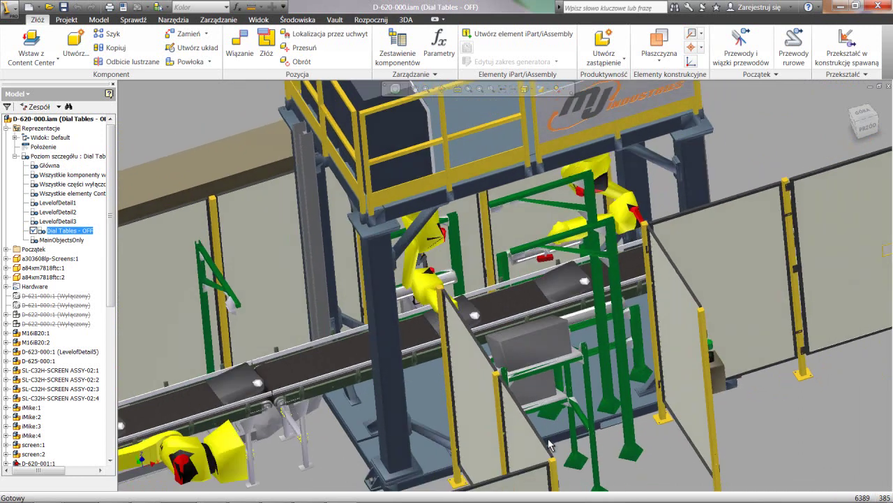
pyautogui.scroll(-6, 548, 439)
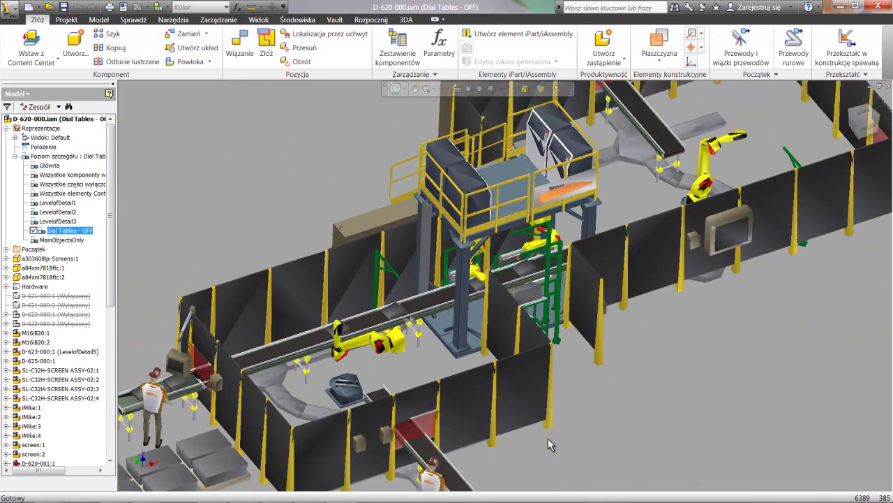
pyautogui.scroll(-5, 548, 438)
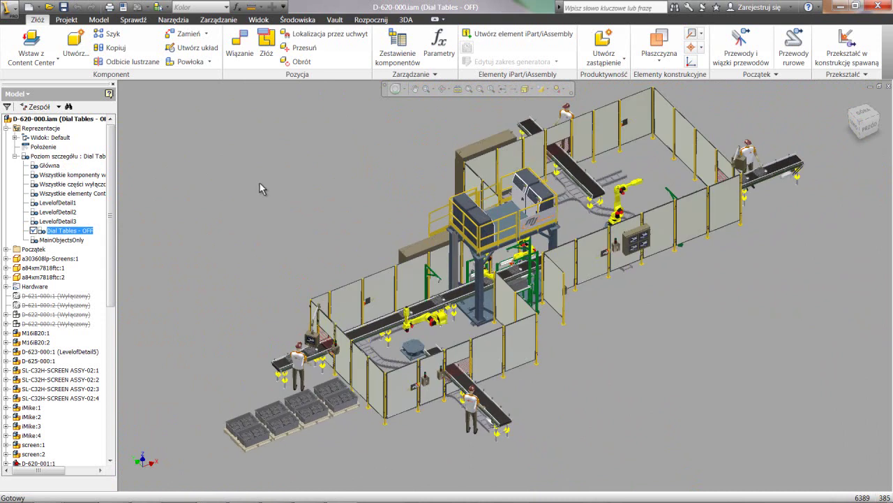
# Create a new drawing and place a front base view of D-620-000.iam at scale 1:100 with the Dial Tables - OFF level of detail.
pyautogui.click(39, 7)
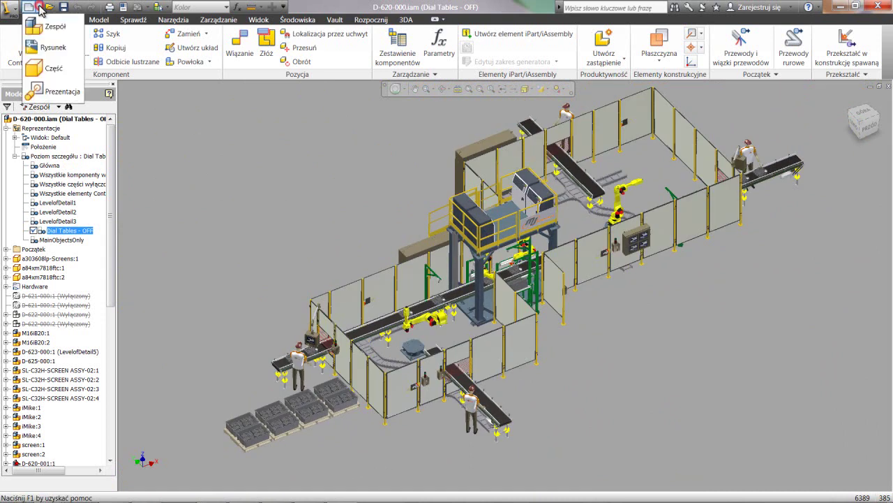
pyautogui.click(43, 48)
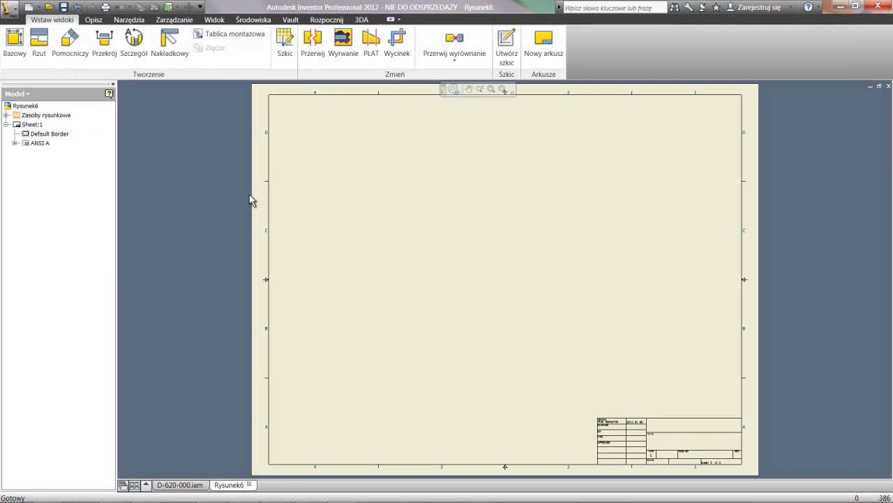
pyautogui.rightClick(423, 230)
pyautogui.click(424, 199)
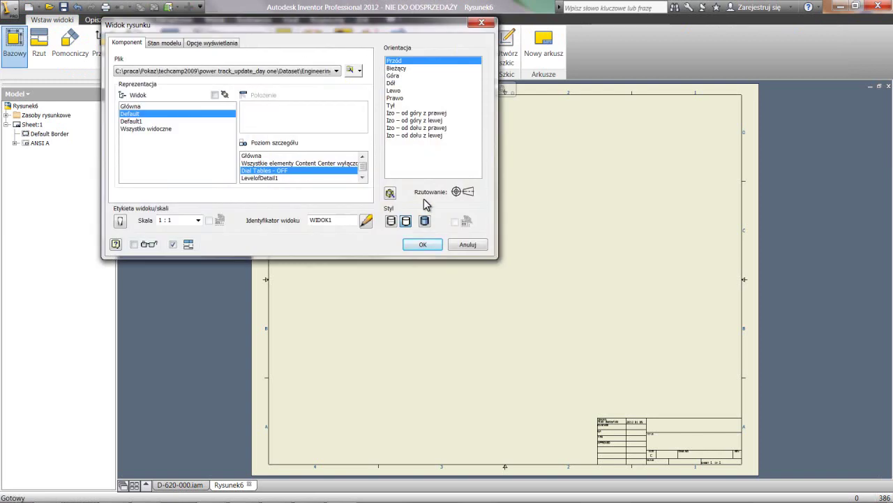
pyautogui.click(392, 219)
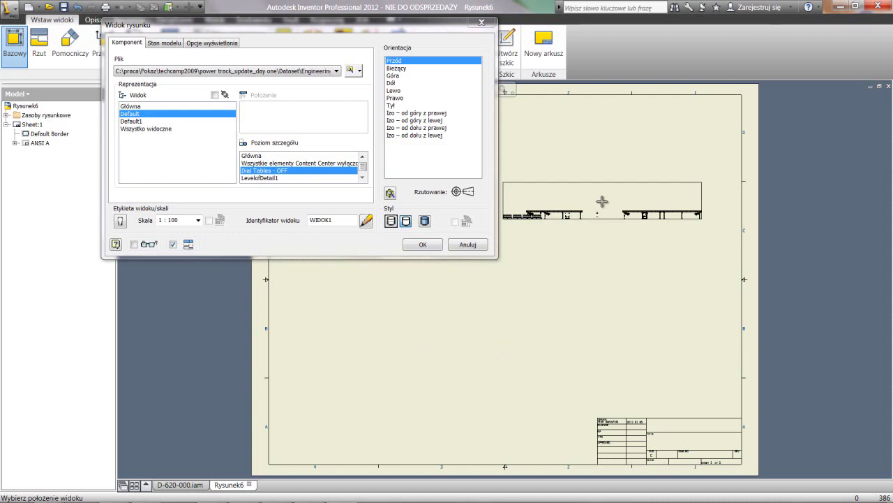
pyautogui.click(602, 202)
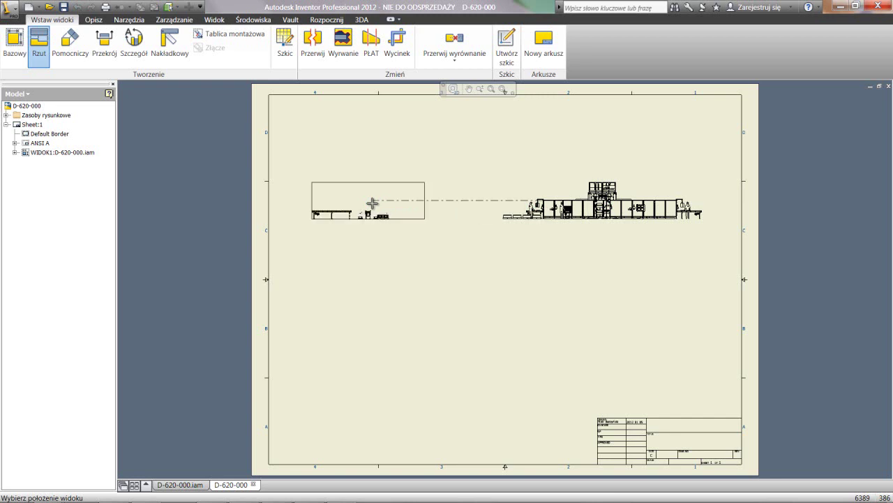
# Create a projected side view of the assembly on the sheet, placed to the left of the front view.
pyautogui.click(372, 203)
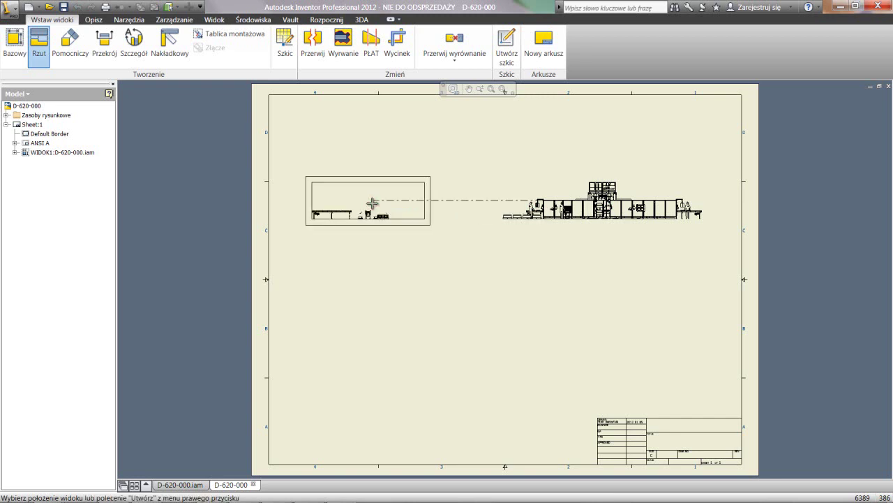
pyautogui.rightClick(372, 202)
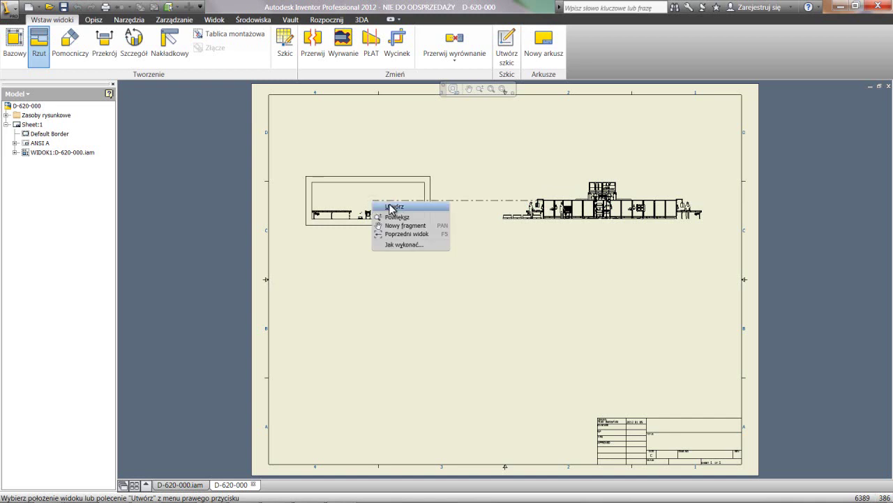
pyautogui.click(388, 203)
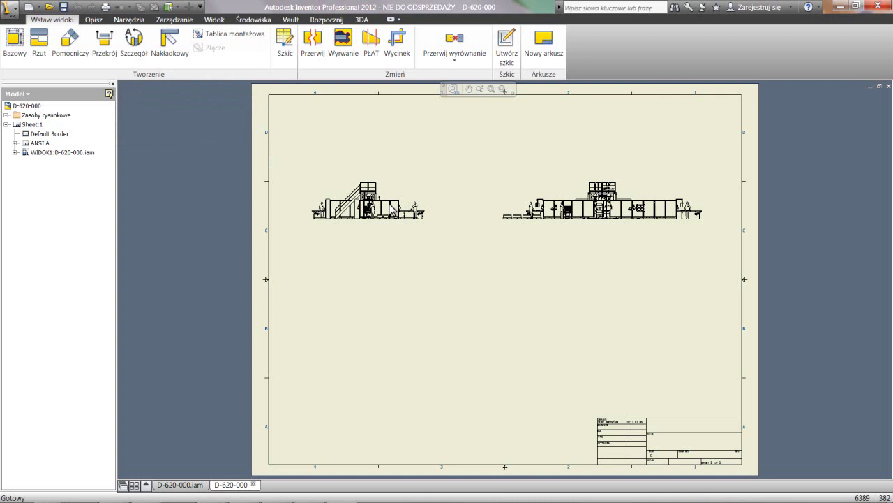
# Examine the line detail of the front view and the projected side view up close, returning to the full sheet after each.
pyautogui.moveTo(392, 207)
pyautogui.click(503, 89)
pyautogui.moveTo(510, 195); pyautogui.dragTo(583, 231)
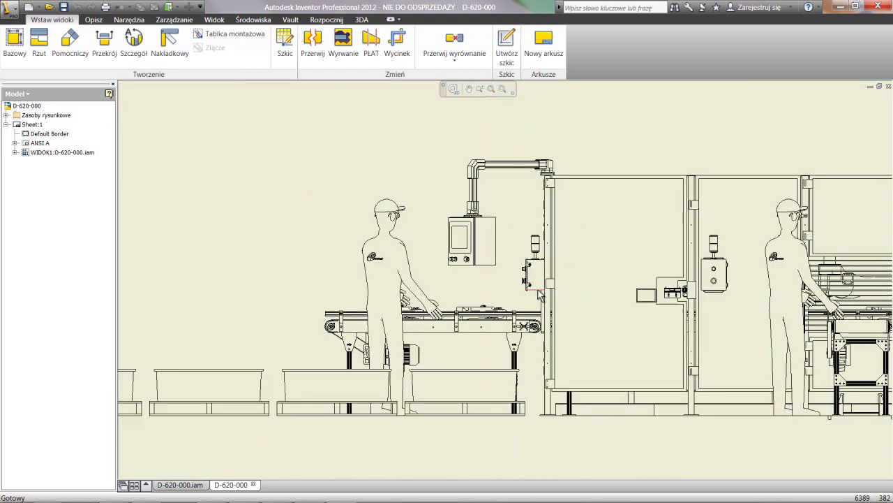
pyautogui.press('Home')
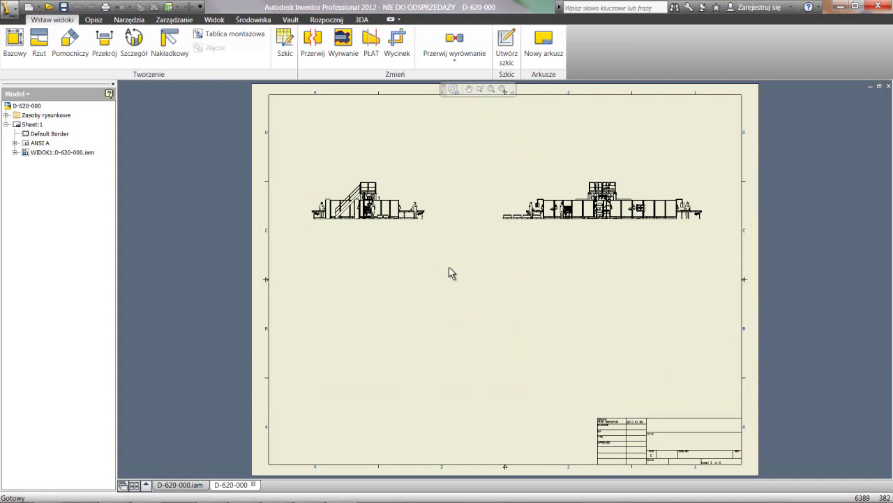
pyautogui.press('Escape')
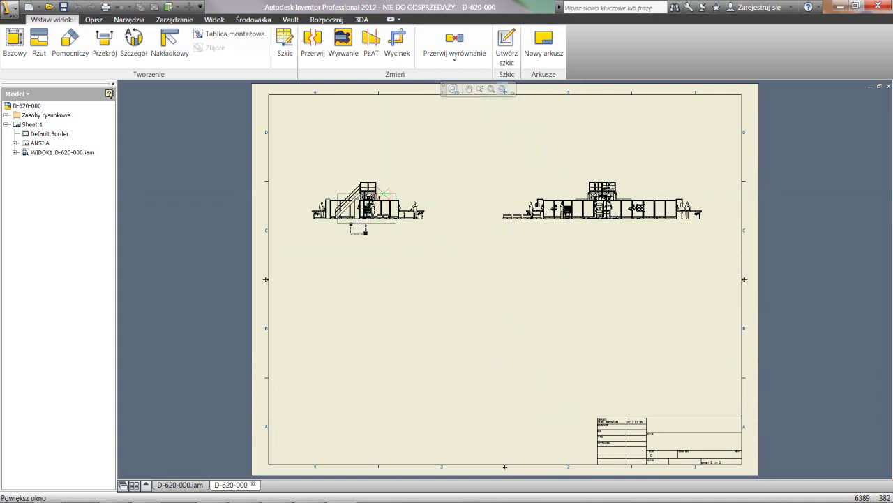
pyautogui.click(384, 192)
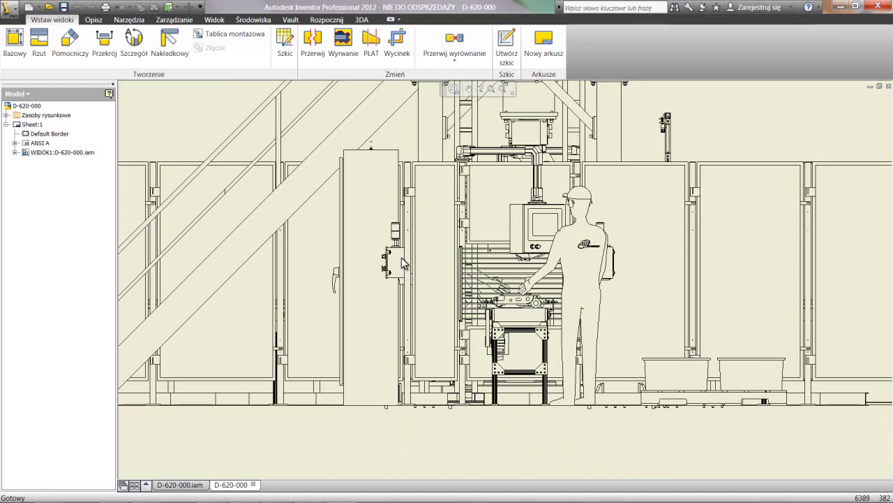
pyautogui.press('Home')
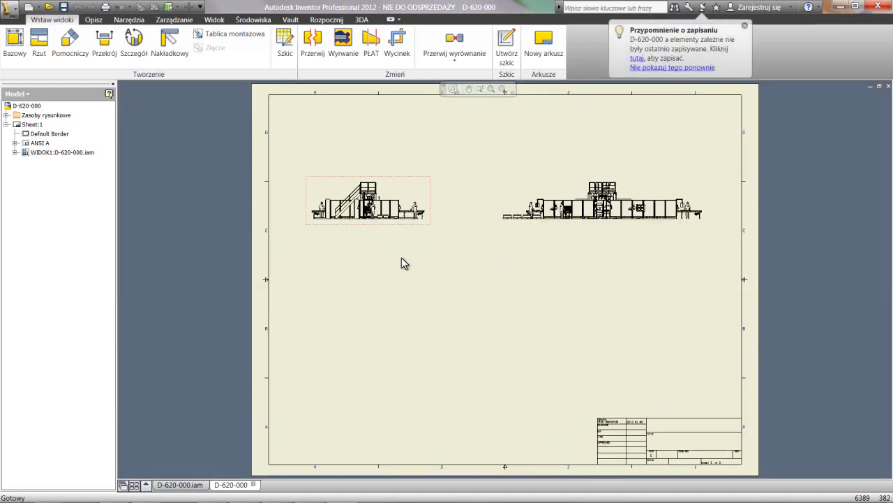